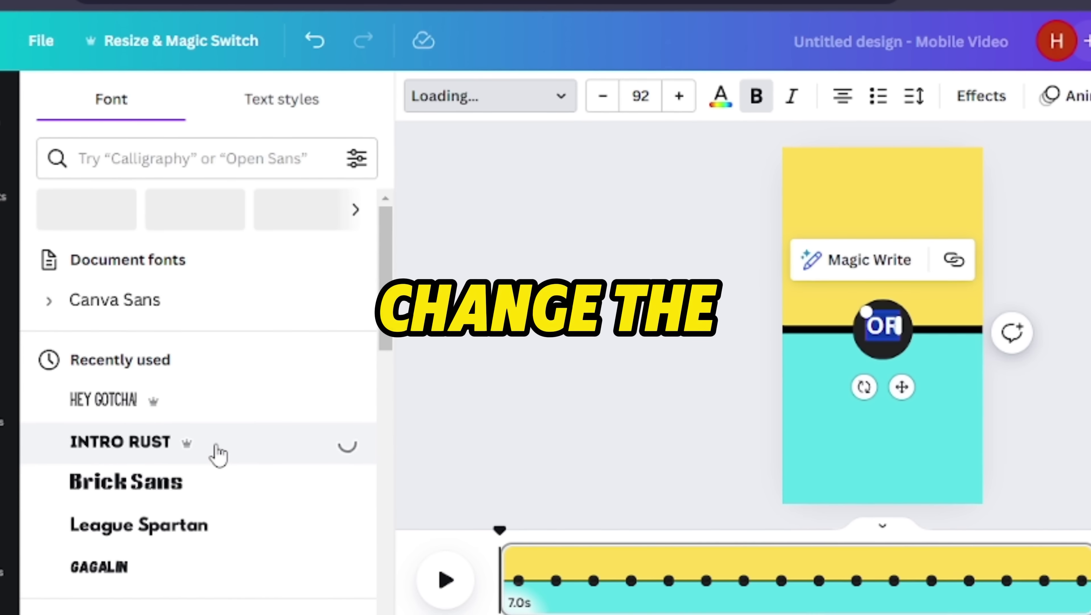
Step: Color the "OR" text red and resize it to fit inside the black circle
{"action": "scroll", "coordinate": [169, 350], "scroll_direction": "down", "scroll_amount": 1}
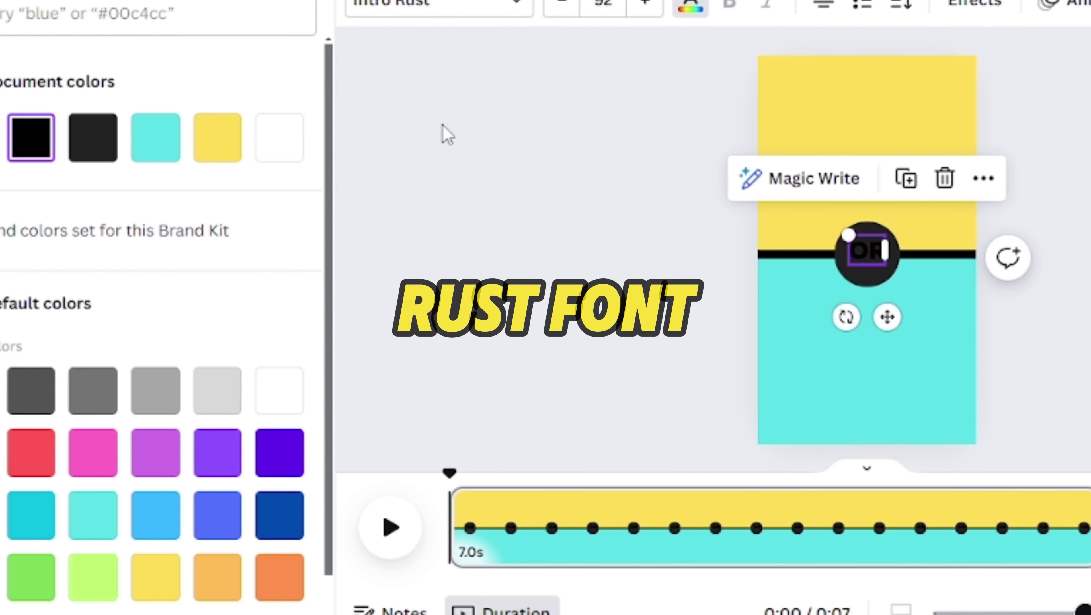
{"action": "left_click", "coordinate": [1, 454]}
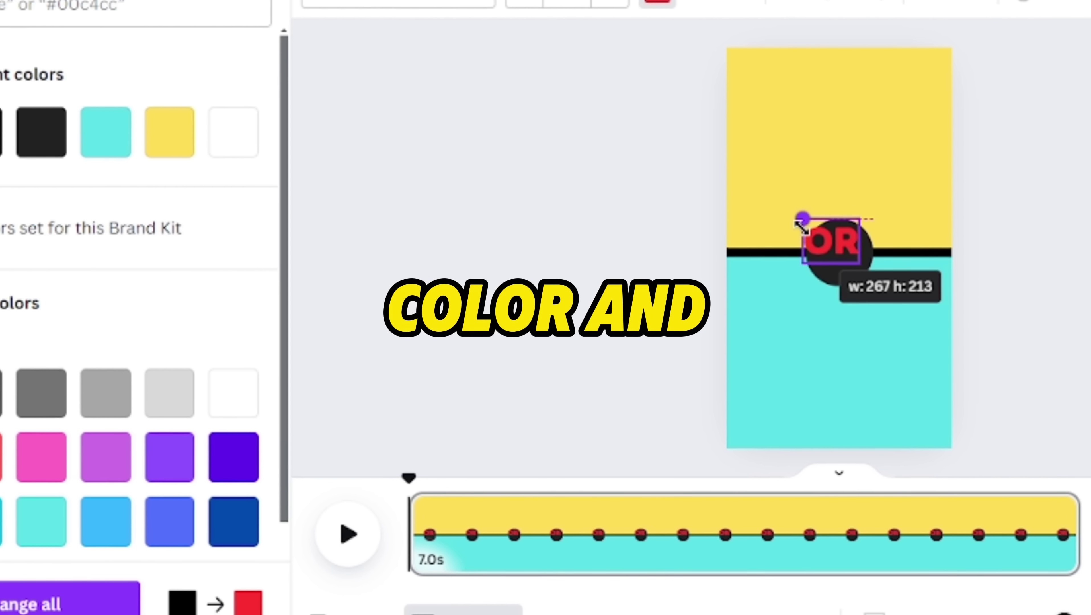
{"action": "left_click_drag", "start_coordinate": [801, 226], "coordinate": [831, 241]}
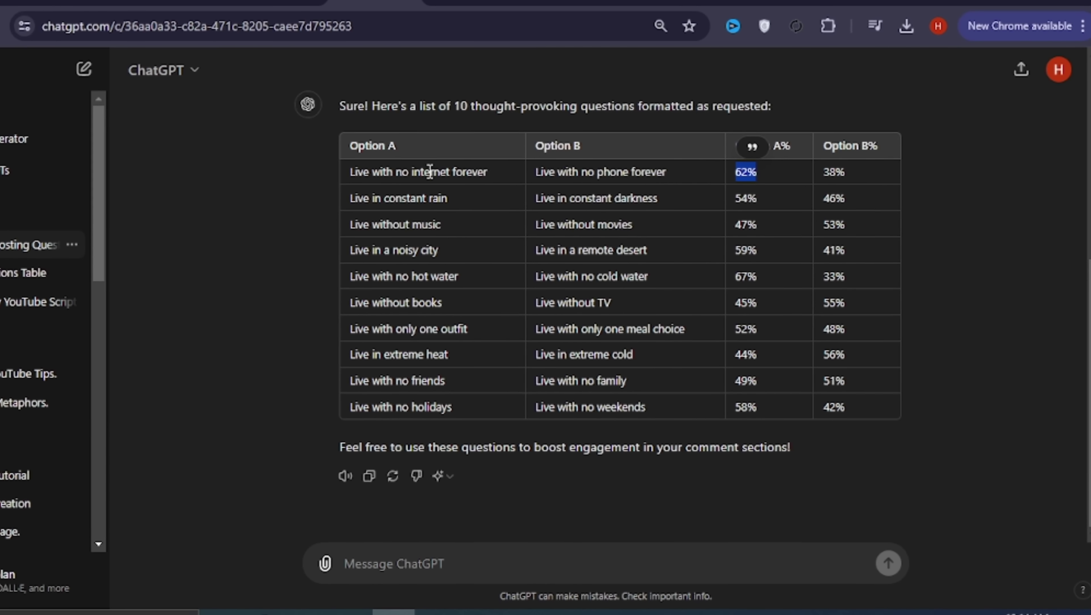
Step: Copy "Live with no internet forever" from the ChatGPT table and paste it over the placeholder heading in the Canva design
{"action": "triple_click", "coordinate": [402, 170]}
{"action": "right_click", "coordinate": [403, 172]}
{"action": "left_click", "coordinate": [448, 190]}
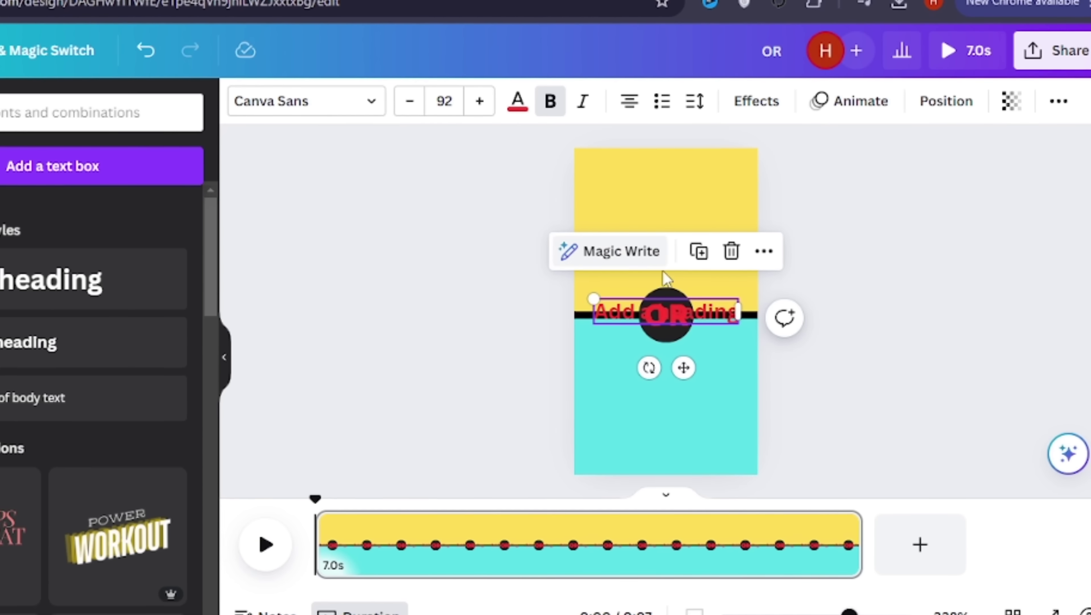
{"action": "right_click", "coordinate": [667, 312]}
{"action": "double_click", "coordinate": [668, 313]}
{"action": "right_click", "coordinate": [667, 313]}
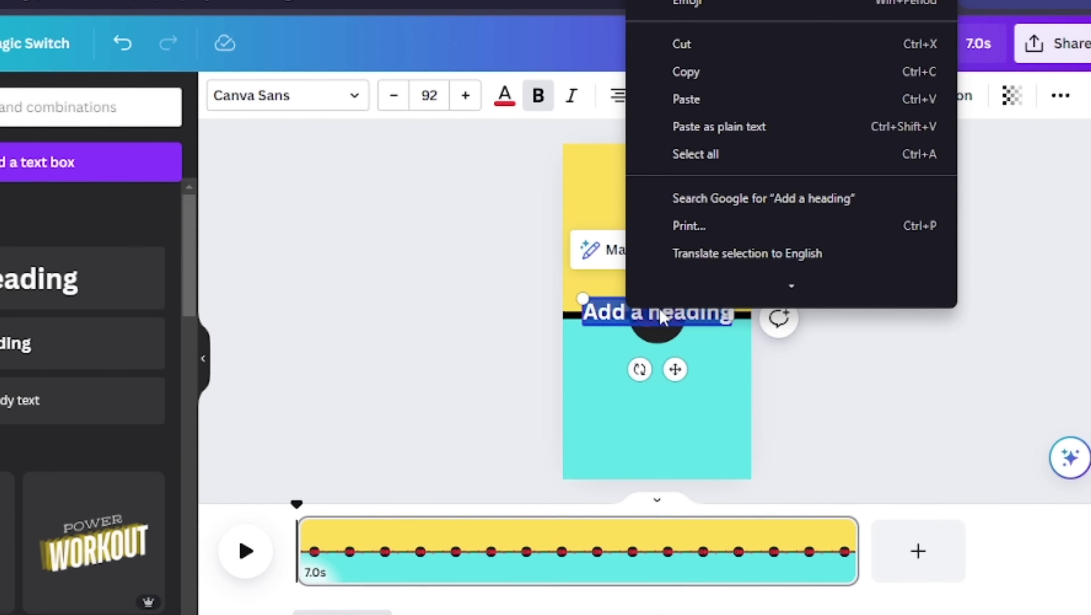
{"action": "left_click", "coordinate": [695, 105]}
Step: Set the "Live with no internet forever" text to Intro Rust, fit it to the page width and move it into the yellow half
{"action": "triple_click", "coordinate": [666, 318]}
{"action": "left_click", "coordinate": [306, 101]}
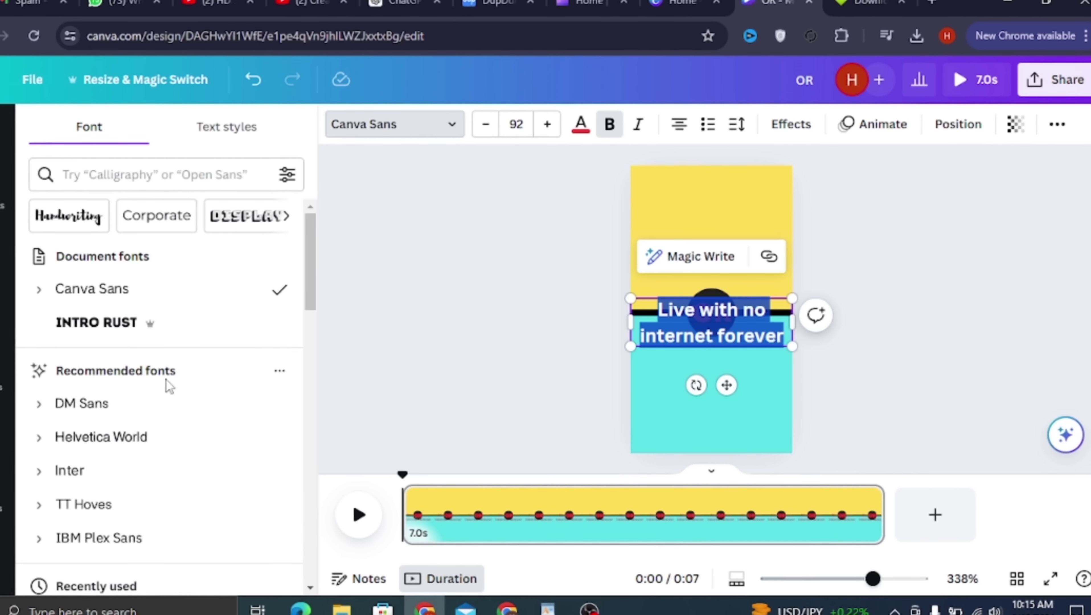
{"action": "left_click", "coordinate": [129, 322]}
{"action": "left_click_drag", "start_coordinate": [784, 376], "coordinate": [768, 320]}
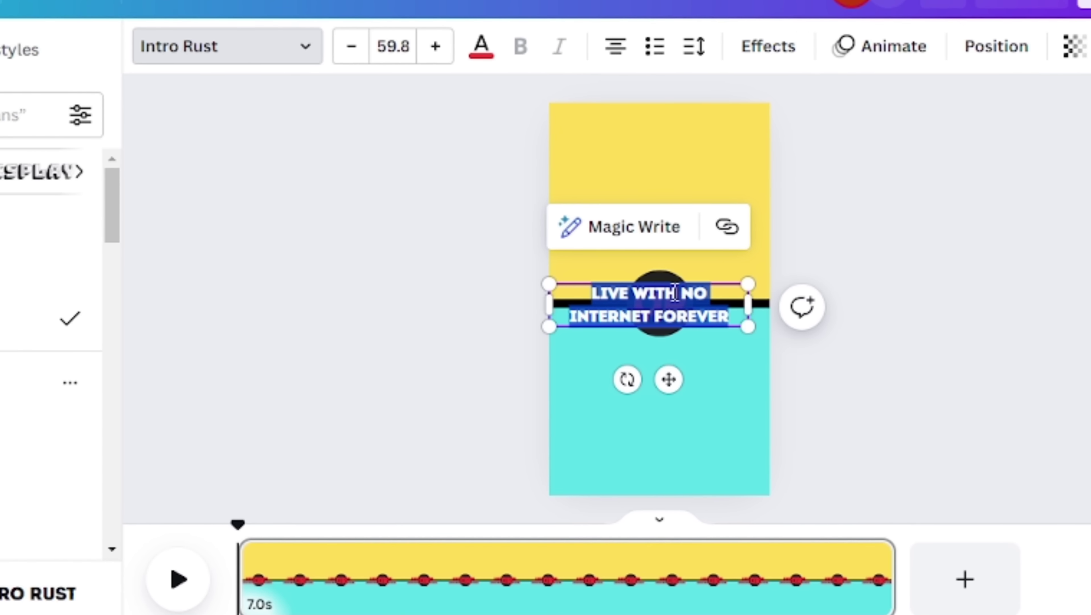
{"action": "left_click_drag", "start_coordinate": [700, 373], "coordinate": [716, 319]}
{"action": "left_click_drag", "start_coordinate": [657, 294], "coordinate": [641, 277]}
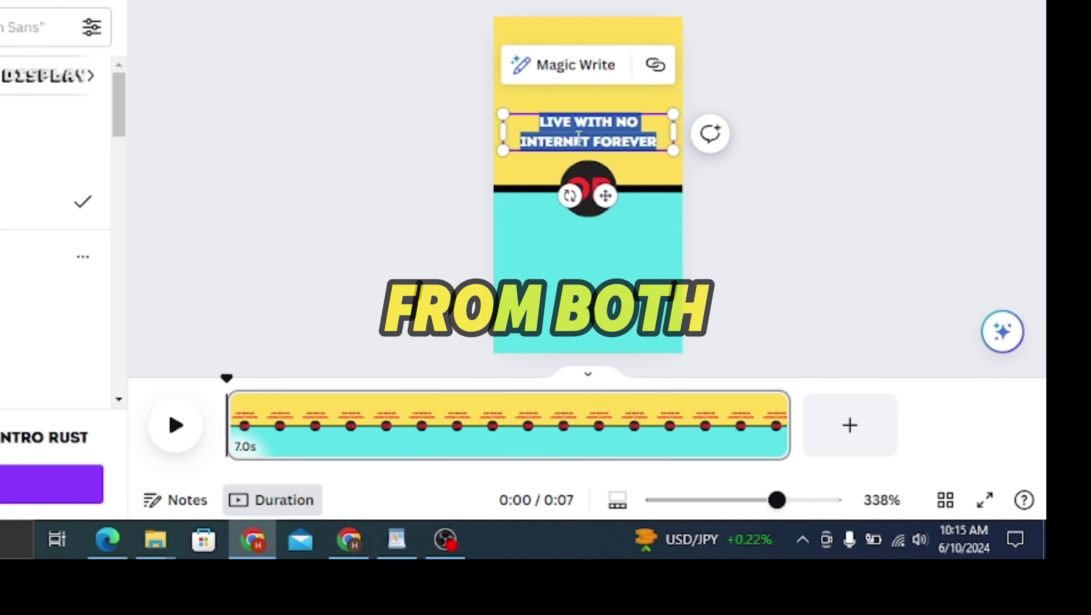
{"action": "left_click", "coordinate": [551, 166]}
{"action": "double_click", "coordinate": [536, 136]}
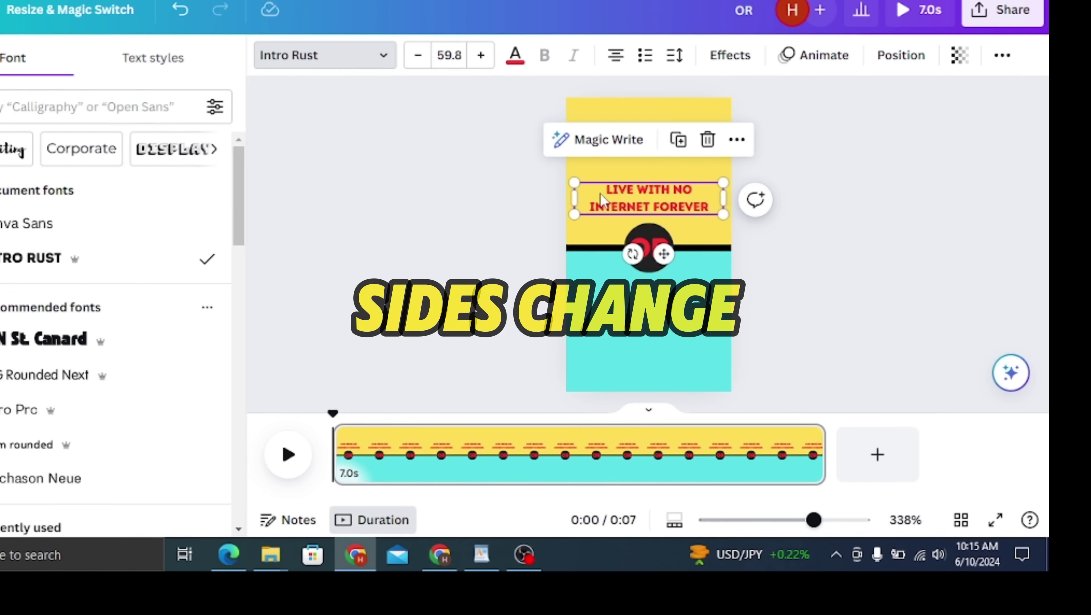
Step: Try green as the color of the "Live with no internet forever" text
{"action": "left_click", "coordinate": [514, 53]}
{"action": "scroll", "coordinate": [74, 499], "scroll_direction": "down", "scroll_amount": 2}
{"action": "left_click", "coordinate": [74, 499]}
{"action": "left_click", "coordinate": [663, 292]}
{"action": "left_click", "coordinate": [674, 274]}
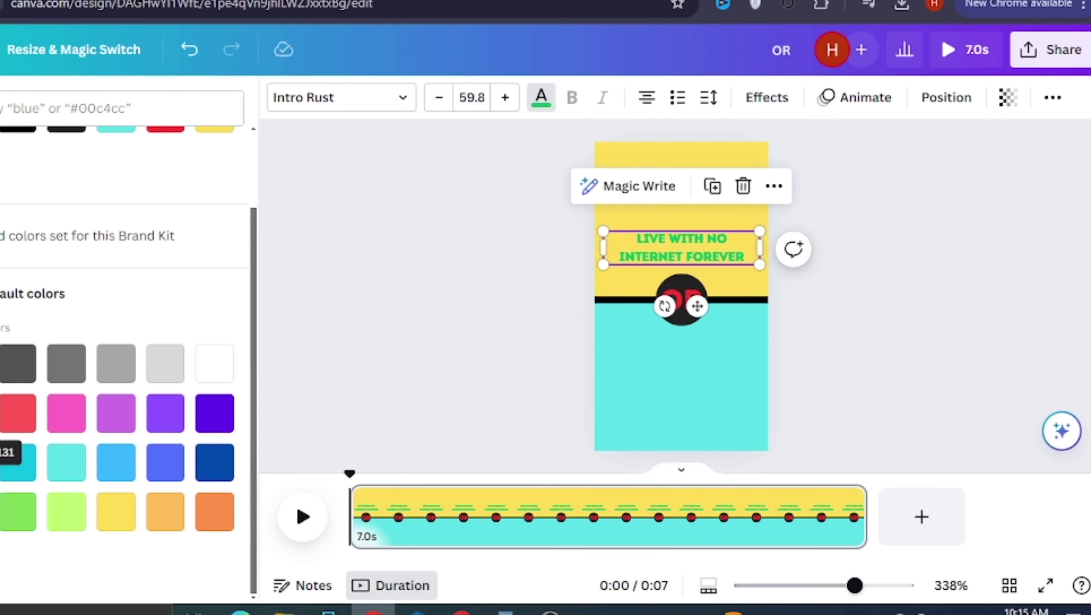
Step: Set the "Live with no internet forever" text to black and duplicate it into the turquoise half
{"action": "left_click", "coordinate": [80, 367]}
{"action": "right_click", "coordinate": [684, 272]}
{"action": "left_click", "coordinate": [726, 183]}
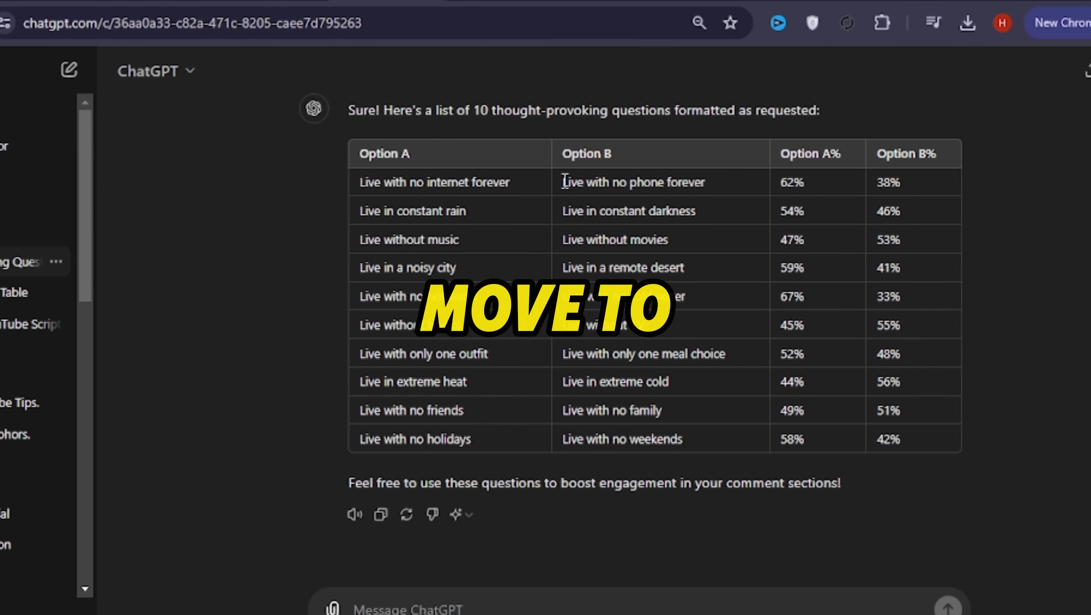
Step: Copy "Live with no phone forever" from the ChatGPT table and paste it over the duplicated text in the Canva design's turquoise half
{"action": "left_click_drag", "start_coordinate": [564, 181], "coordinate": [710, 182]}
{"action": "right_click", "coordinate": [709, 184]}
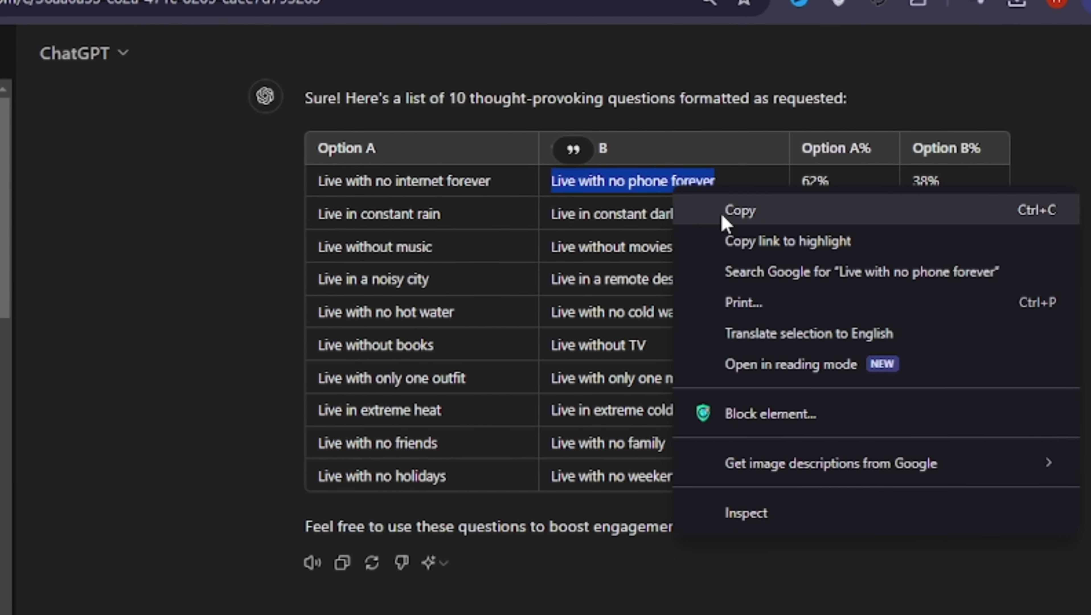
{"action": "left_click", "coordinate": [721, 211]}
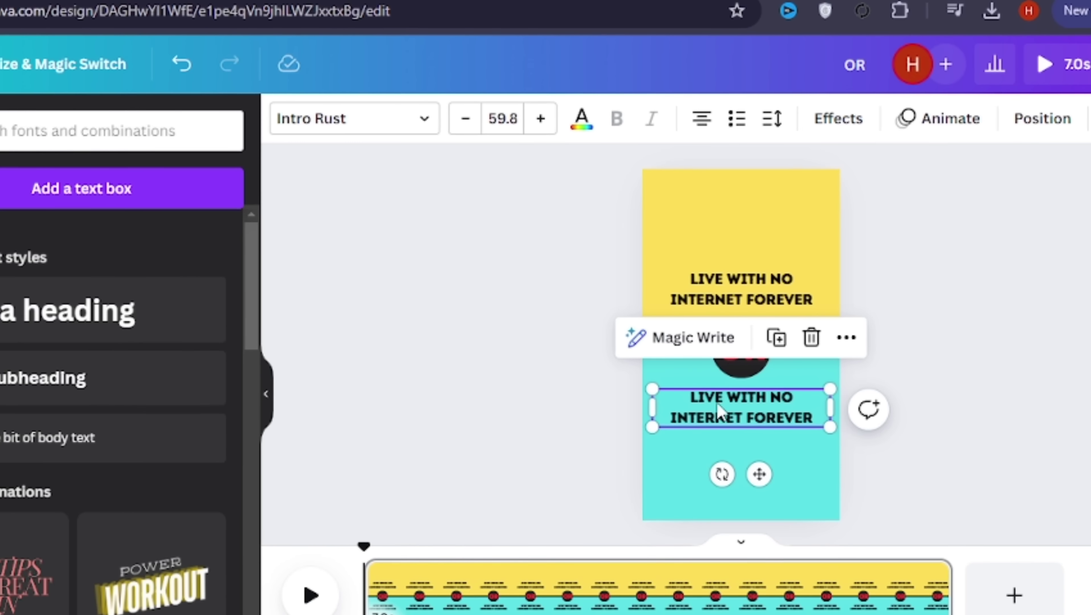
{"action": "triple_click", "coordinate": [718, 408]}
{"action": "right_click", "coordinate": [718, 408]}
{"action": "left_click", "coordinate": [775, 145]}
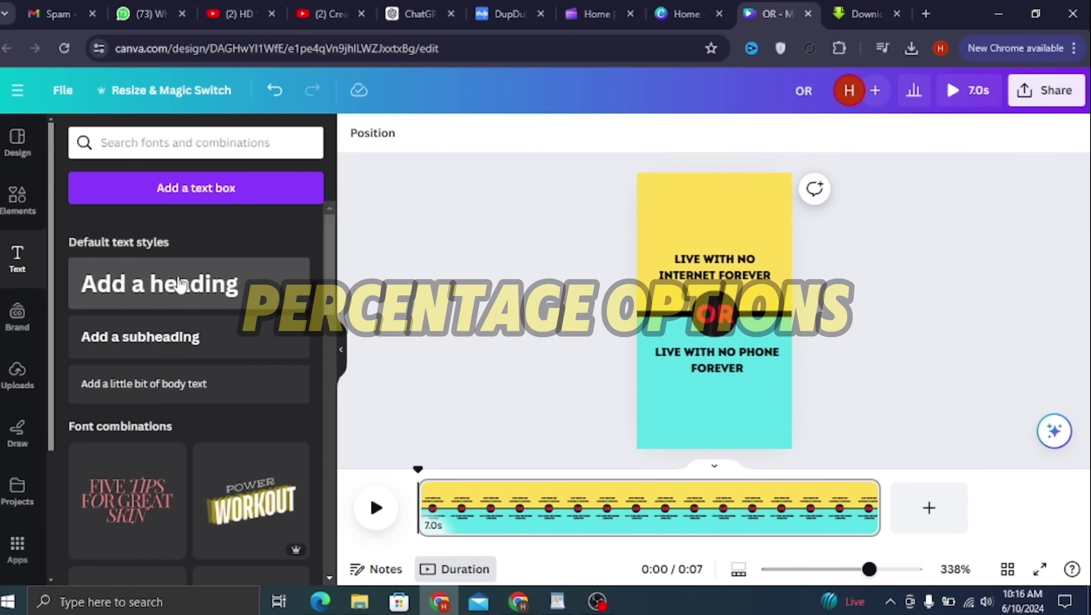
Step: Add a heading, copy the first Option A percentage, 62%, from the ChatGPT table and paste it over the heading in Canva
{"action": "left_click", "coordinate": [177, 286]}
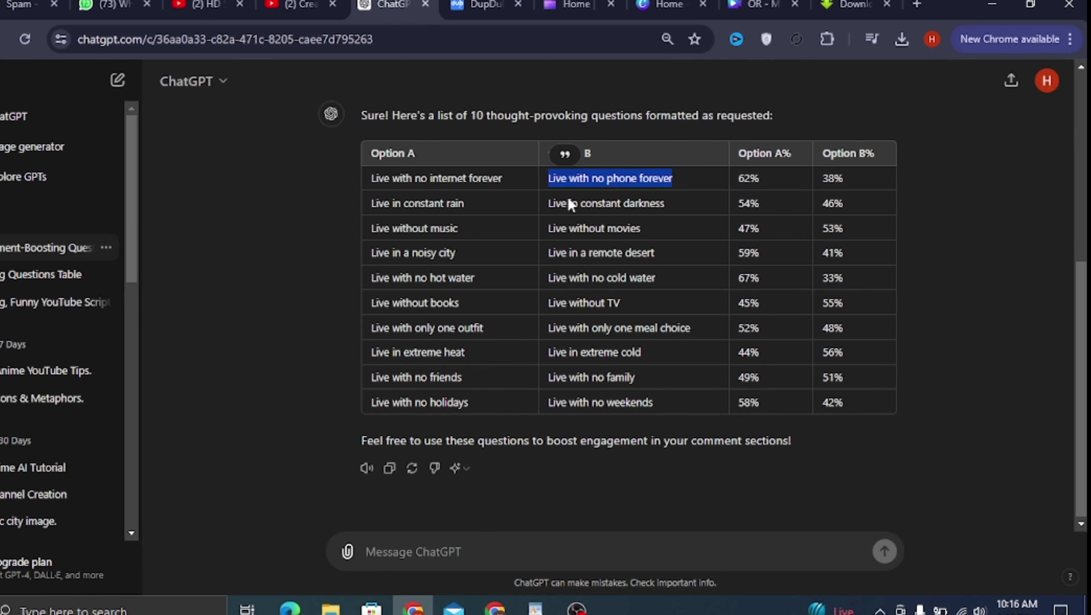
{"action": "left_click_drag", "start_coordinate": [737, 179], "coordinate": [763, 191]}
{"action": "right_click", "coordinate": [728, 176]}
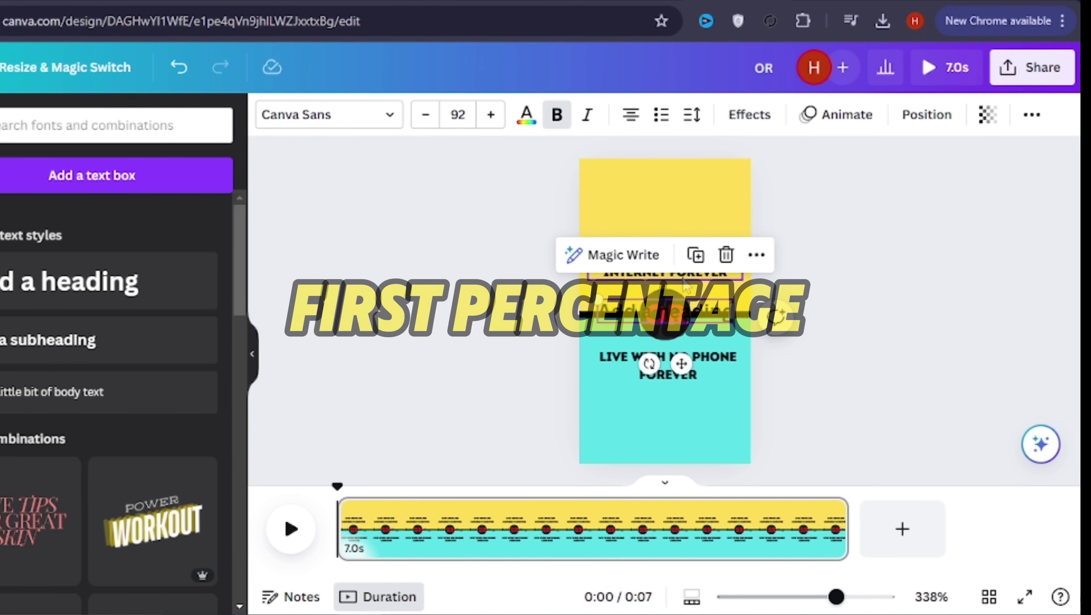
{"action": "double_click", "coordinate": [652, 309]}
{"action": "left_click", "coordinate": [652, 309]}
{"action": "right_click", "coordinate": [652, 310]}
{"action": "left_click", "coordinate": [708, 113]}
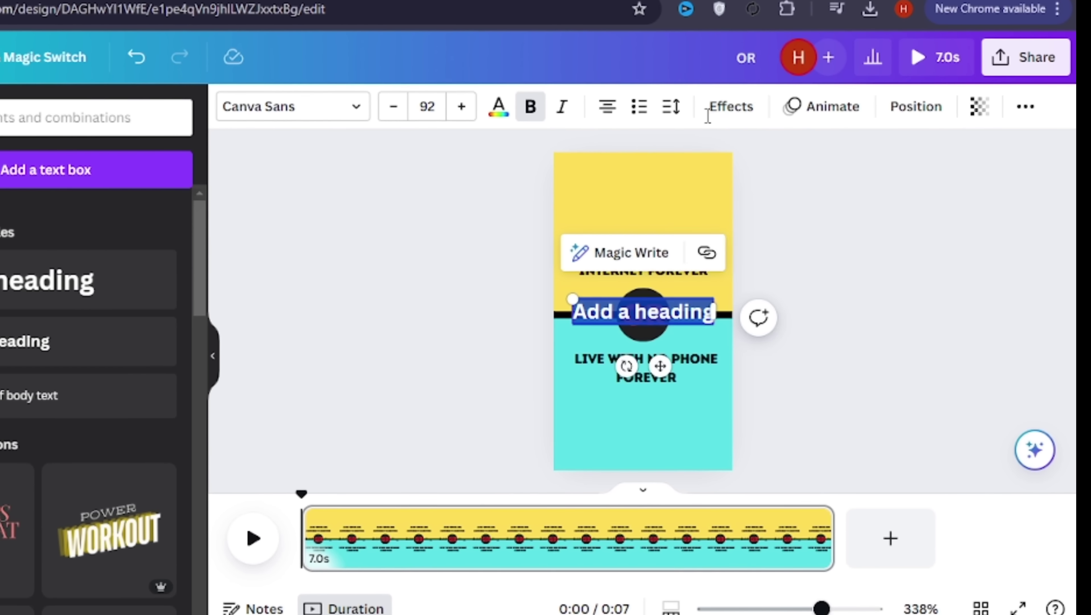
Step: Duplicate the 62% text and place one copy over each option's text, in the yellow and turquoise halves
{"action": "right_click", "coordinate": [728, 314]}
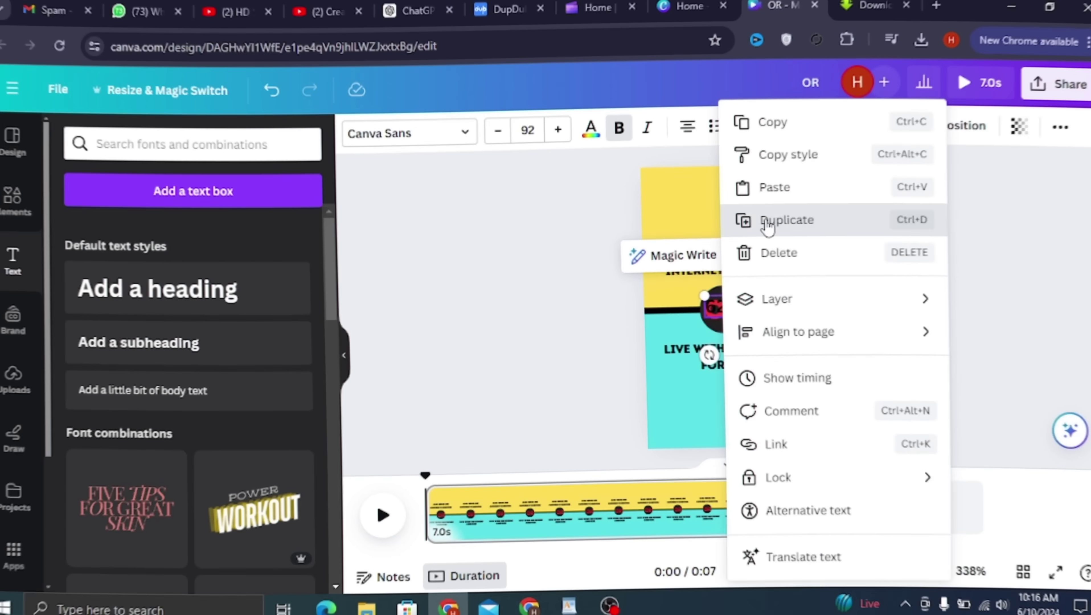
{"action": "left_click", "coordinate": [768, 224]}
{"action": "left_click_drag", "start_coordinate": [739, 314], "coordinate": [737, 354]}
{"action": "left_click", "coordinate": [731, 262]}
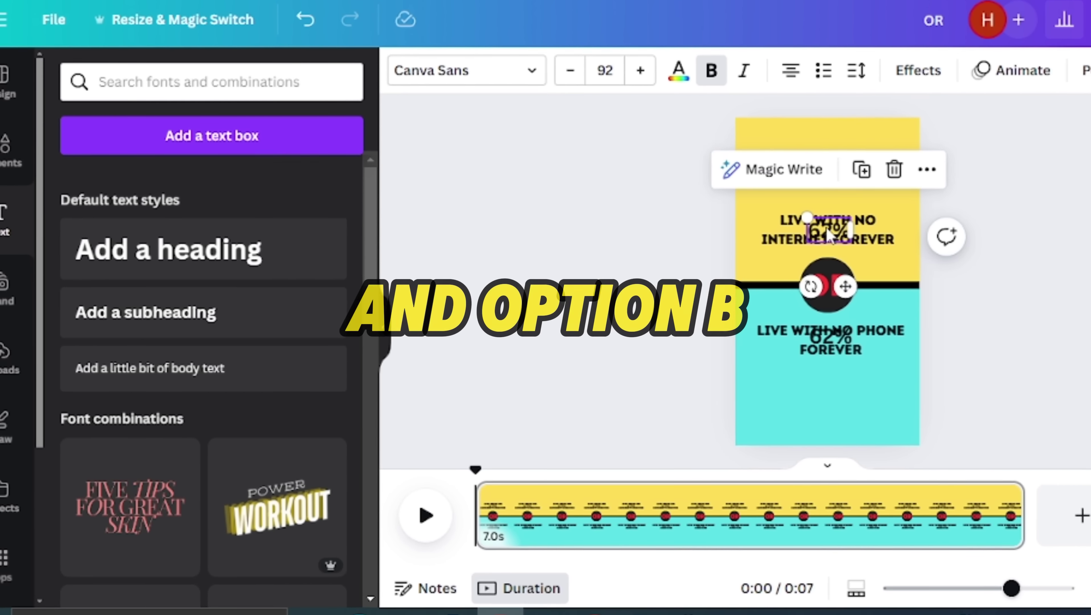
Step: Set the 62% text in the yellow half to the Intro Rust font and color it green
{"action": "left_click", "coordinate": [532, 70]}
{"action": "left_click", "coordinate": [215, 297]}
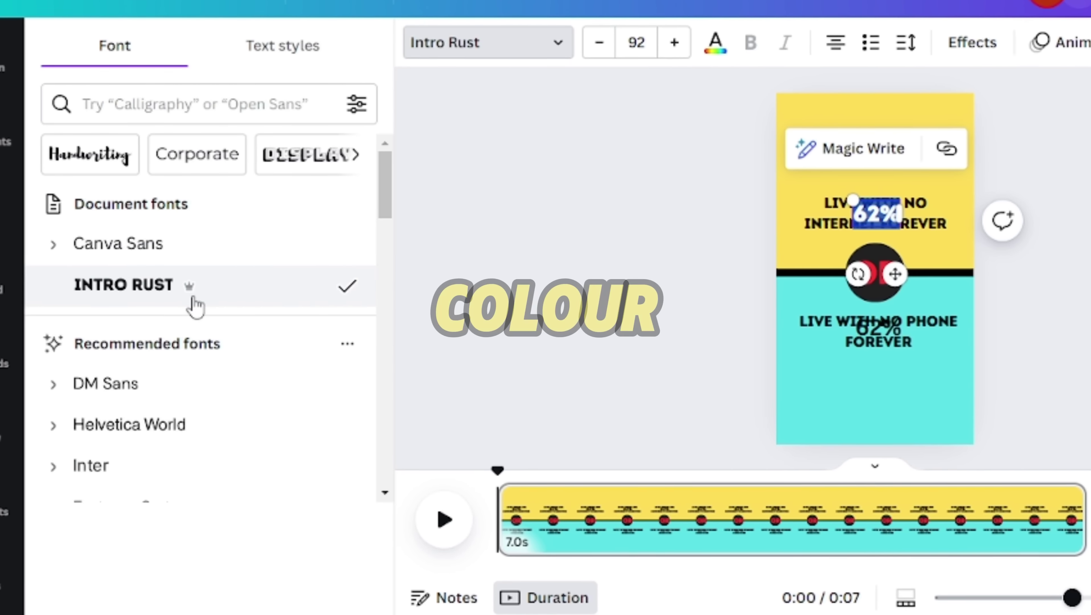
{"action": "left_click", "coordinate": [678, 70]}
{"action": "left_click", "coordinate": [62, 609]}
Step: Change the percentage in the turquoise half to 38% and color it red
{"action": "left_click", "coordinate": [926, 314]}
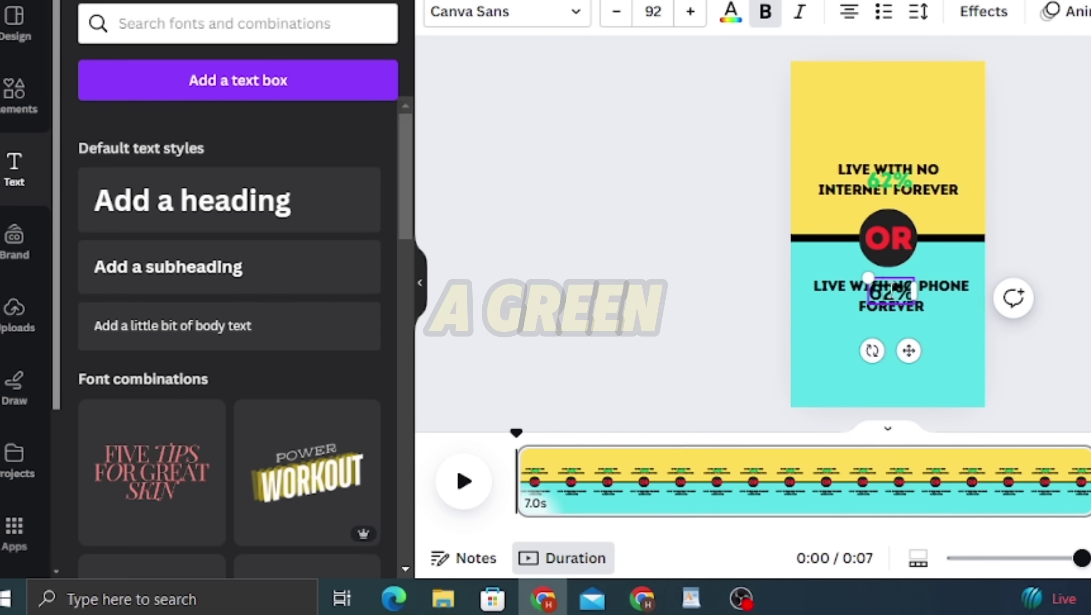
{"action": "double_click", "coordinate": [926, 313]}
{"action": "type", "text": "38%"}
{"action": "triple_click", "coordinate": [859, 281]}
{"action": "left_click", "coordinate": [704, 19]}
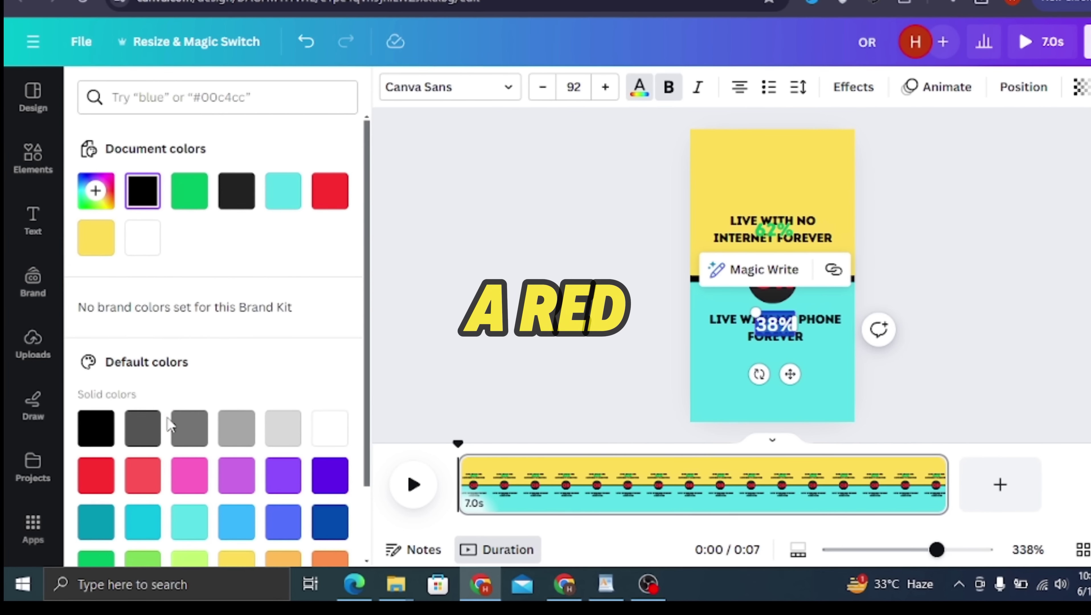
{"action": "scroll", "coordinate": [190, 402], "scroll_direction": "down", "scroll_amount": 3}
{"action": "left_click", "coordinate": [111, 346]}
{"action": "left_click", "coordinate": [835, 172]}
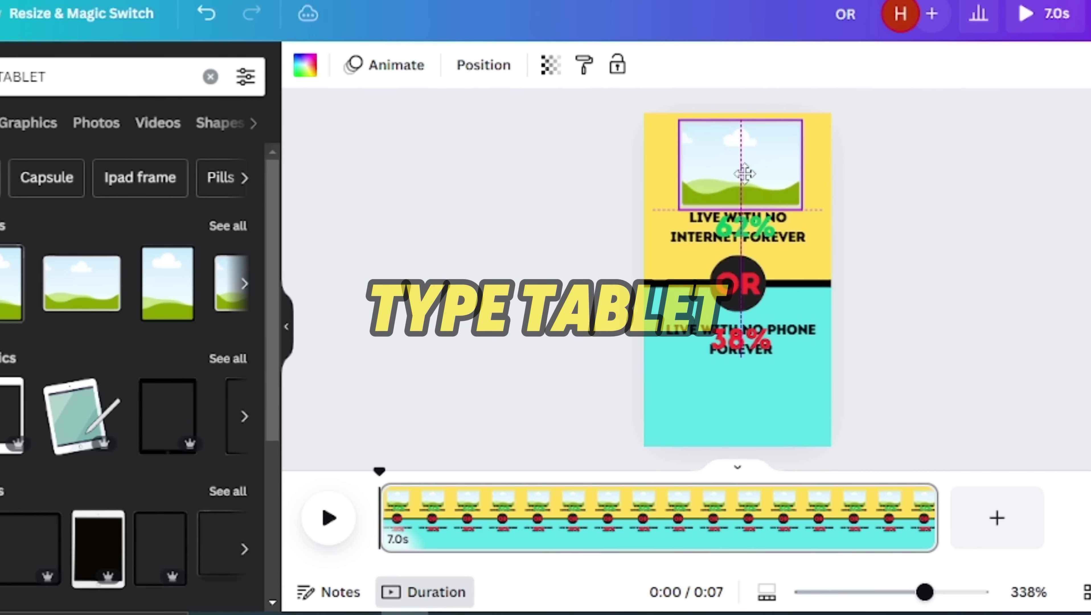
Step: Center the tablet frame near the top of the yellow half and nudge the option text below it
{"action": "left_click_drag", "start_coordinate": [720, 160], "coordinate": [720, 167]}
{"action": "left_click", "coordinate": [678, 231]}
{"action": "left_click_drag", "start_coordinate": [679, 230], "coordinate": [678, 235]}
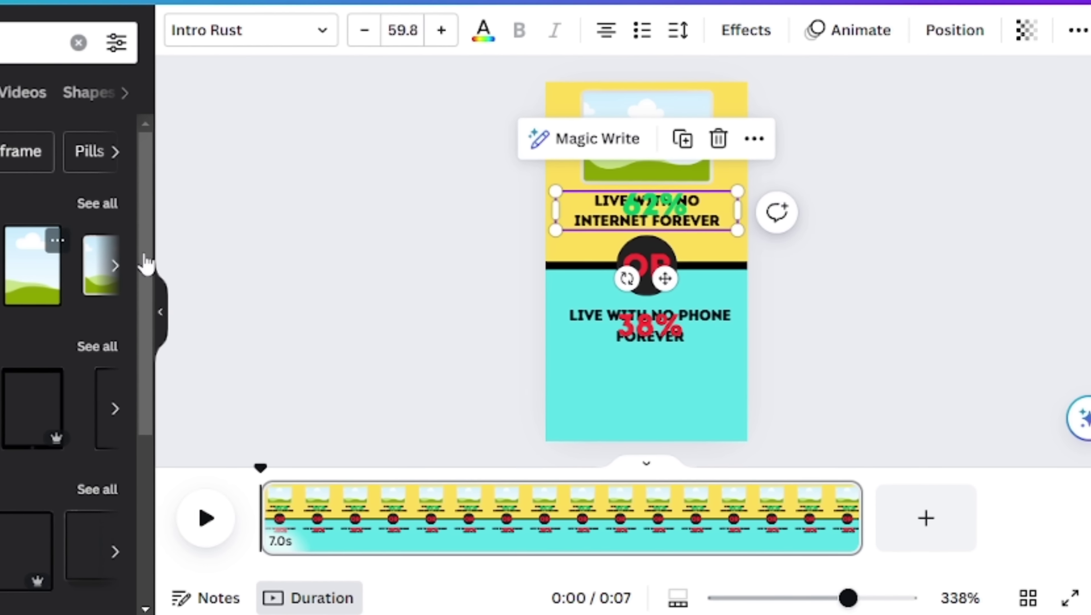
Step: Duplicate the tablet frame and center the copy at the bottom of the turquoise half, below the option text
{"action": "right_click", "coordinate": [614, 113]}
{"action": "left_click", "coordinate": [639, 148]}
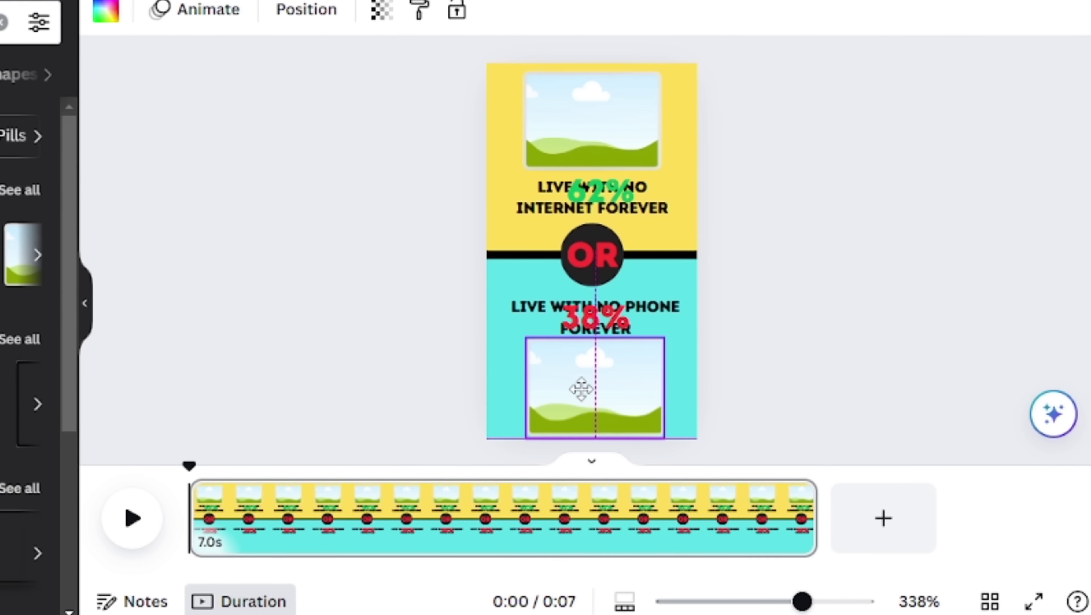
{"action": "left_click_drag", "start_coordinate": [581, 389], "coordinate": [579, 383]}
{"action": "left_click", "coordinate": [595, 310]}
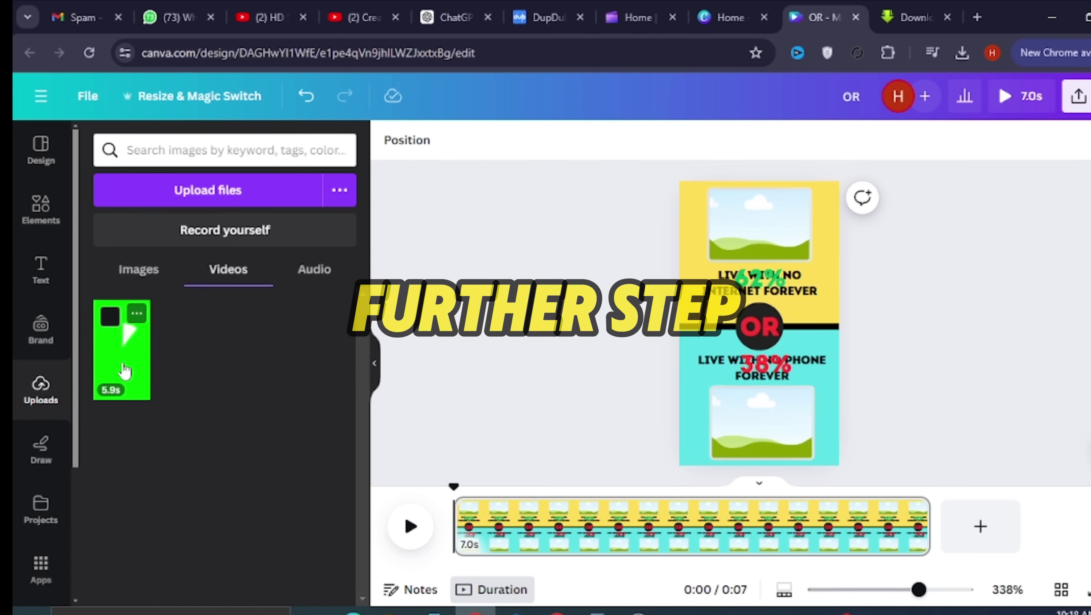
Step: Add the uploaded green-screen countdown video to the page and remove its background
{"action": "left_click", "coordinate": [125, 371]}
{"action": "left_click", "coordinate": [429, 141]}
{"action": "left_click", "coordinate": [207, 334]}
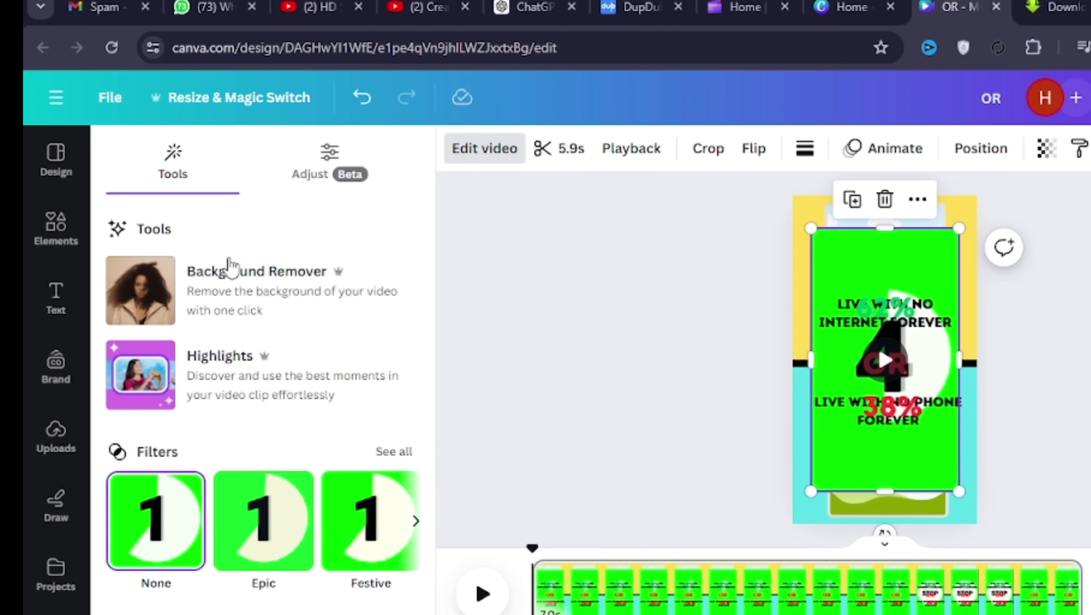
{"action": "left_click", "coordinate": [319, 316]}
Step: Shrink the countdown video and center it over the "OR" circle
{"action": "left_click_drag", "start_coordinate": [1013, 293], "coordinate": [941, 400]}
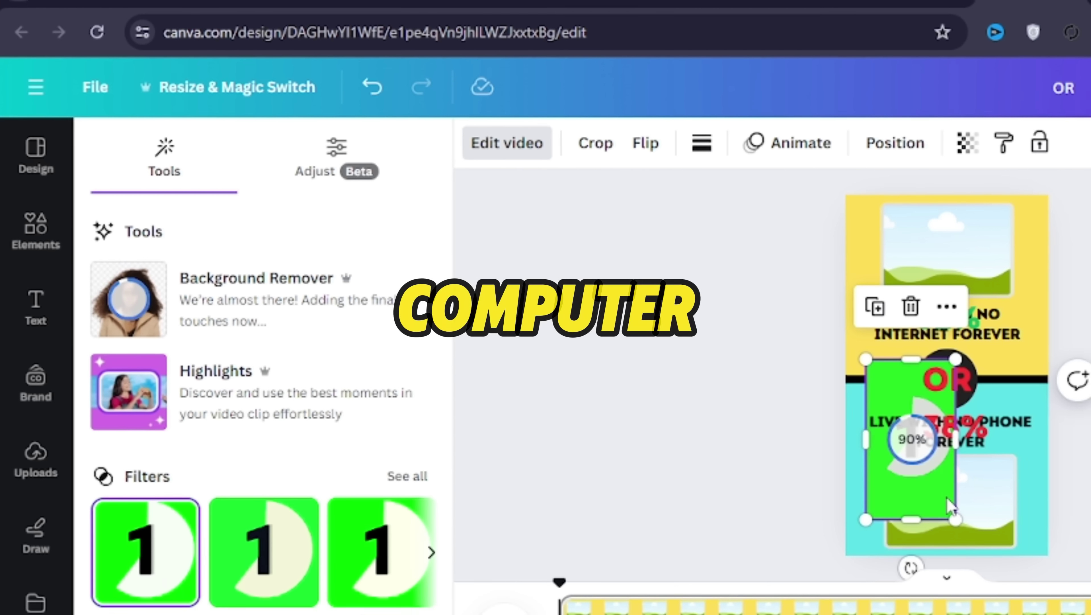
{"action": "left_click_drag", "start_coordinate": [949, 496], "coordinate": [984, 455]}
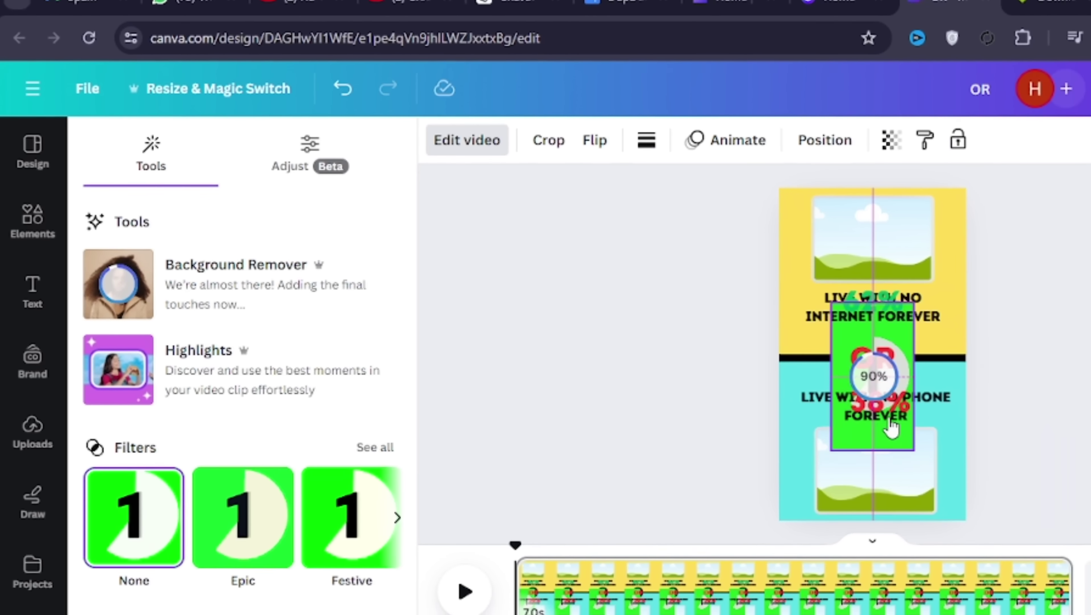
{"action": "left_click_drag", "start_coordinate": [889, 422], "coordinate": [888, 403]}
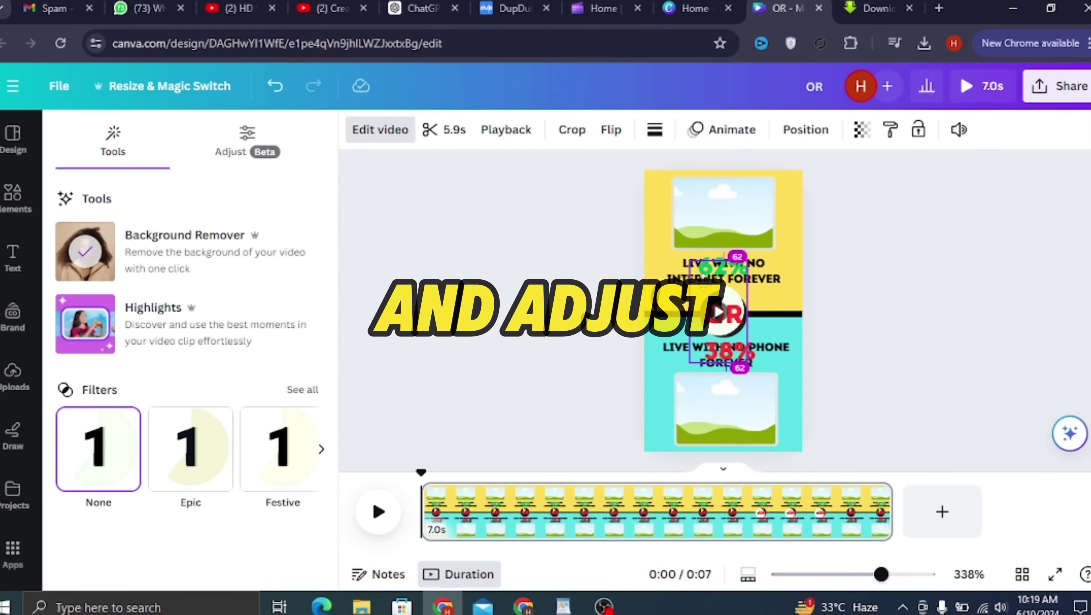
{"action": "left_click_drag", "start_coordinate": [850, 319], "coordinate": [850, 324]}
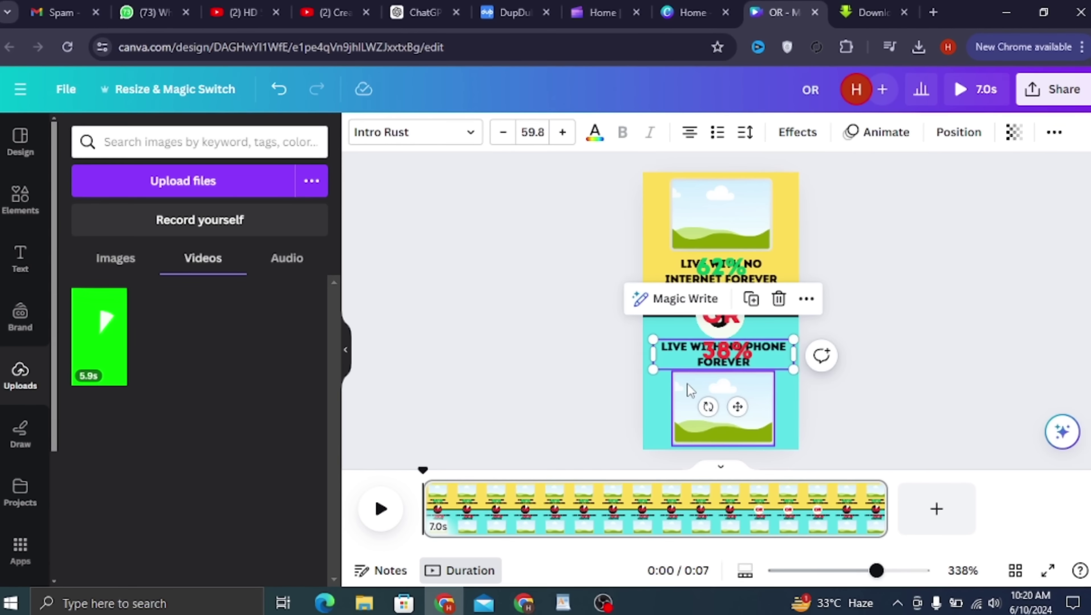
Step: Show the timing of the "Live with no phone forever" text and lower tablet frame, and delay the text's start to just past the playhead
{"action": "left_click", "coordinate": [710, 400]}
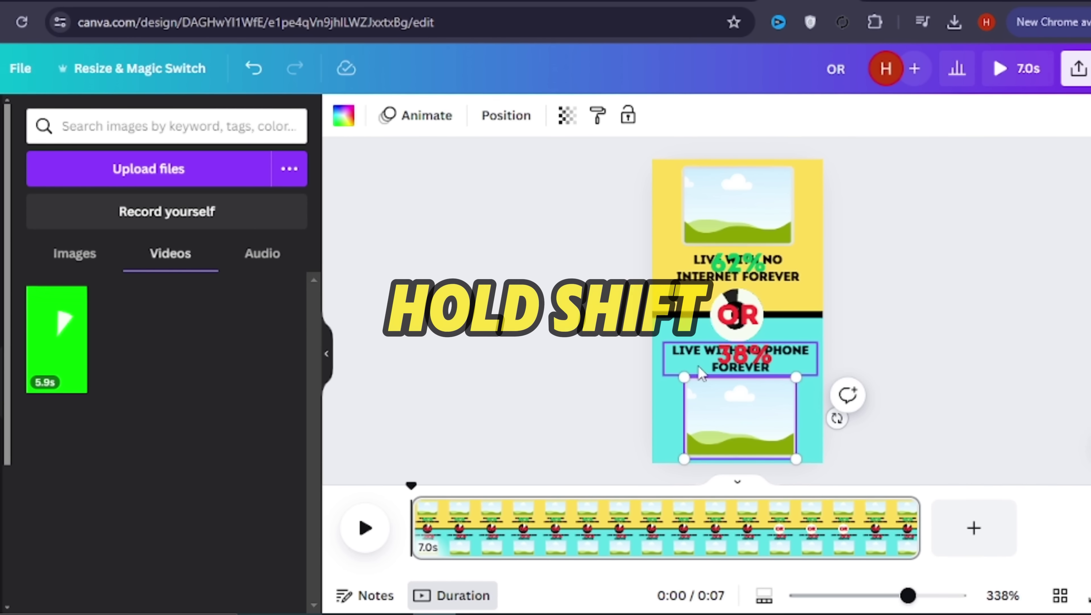
{"action": "right_click", "coordinate": [698, 390]}
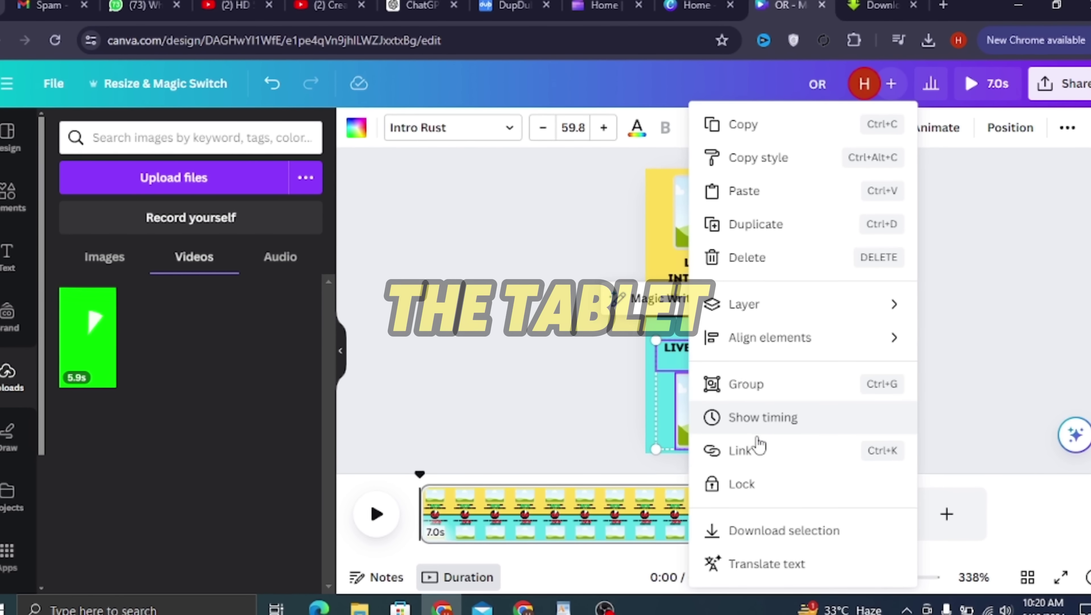
{"action": "left_click", "coordinate": [759, 413]}
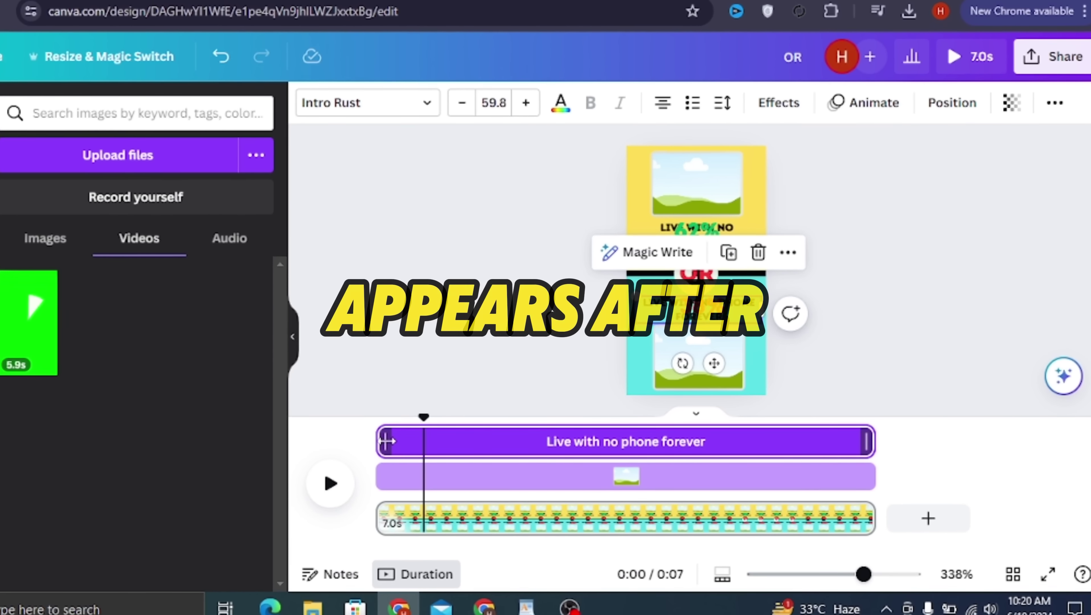
{"action": "left_click_drag", "start_coordinate": [387, 440], "coordinate": [434, 443]}
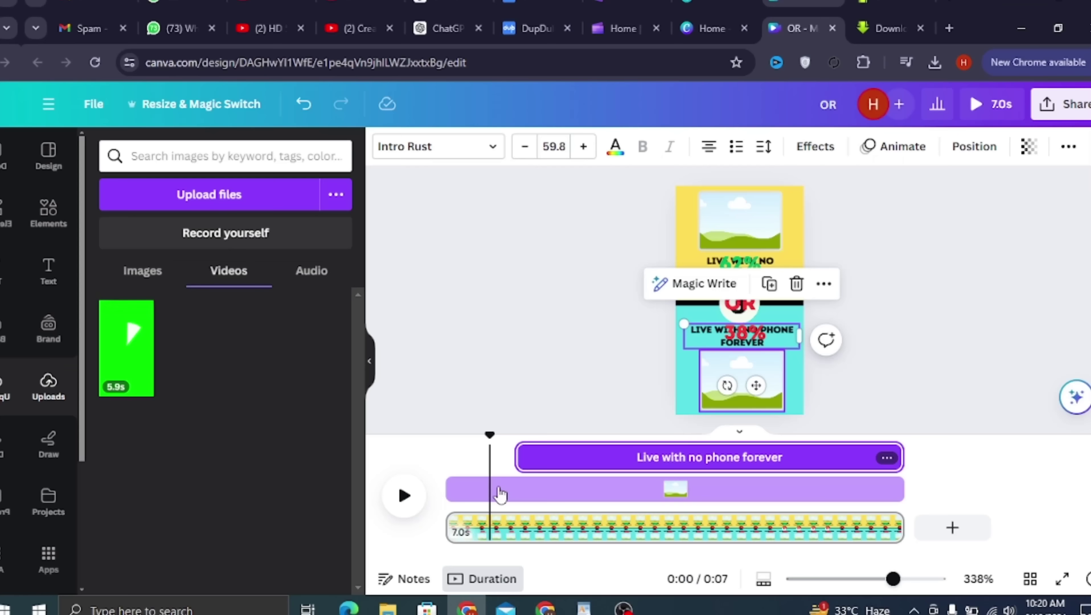
Step: Delay the lower tablet frame's start to match the "Live with no phone forever" text, and start the countdown video shortly after it
{"action": "left_click", "coordinate": [303, 473]}
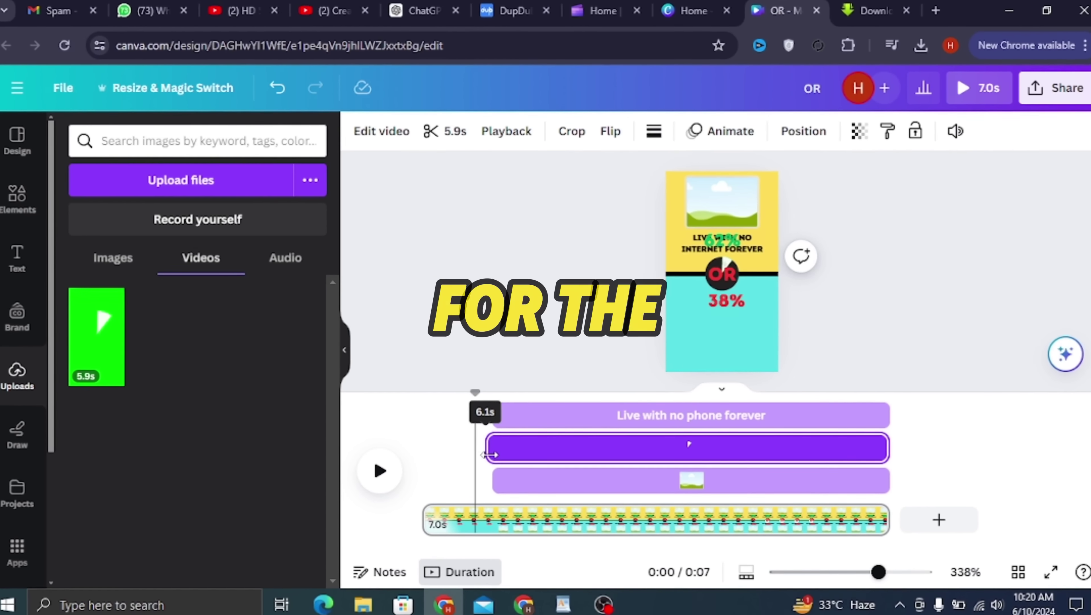
{"action": "left_click_drag", "start_coordinate": [492, 462], "coordinate": [573, 483]}
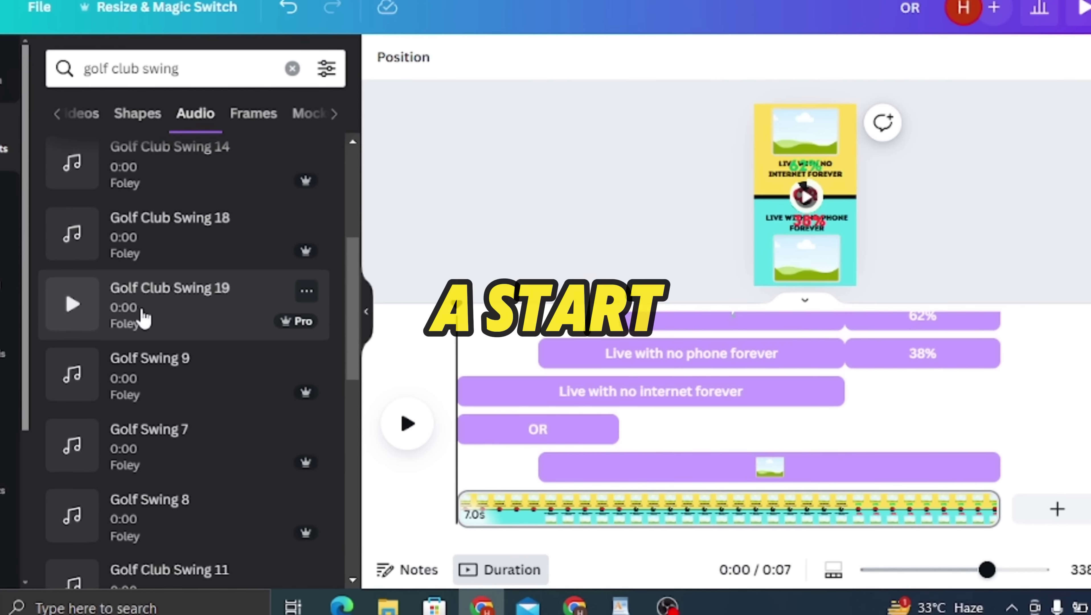
Step: Add the Golf Club Swing 19 sound at the video's start and again where the "Live with no phone forever" text begins
{"action": "left_click", "coordinate": [145, 317]}
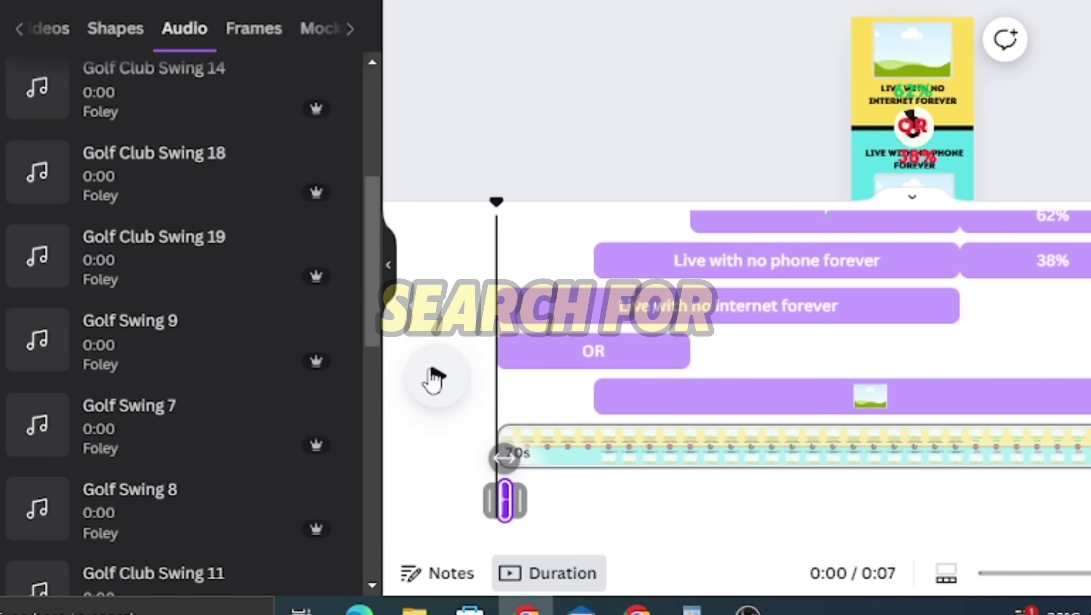
{"action": "left_click_drag", "start_coordinate": [526, 236], "coordinate": [555, 271]}
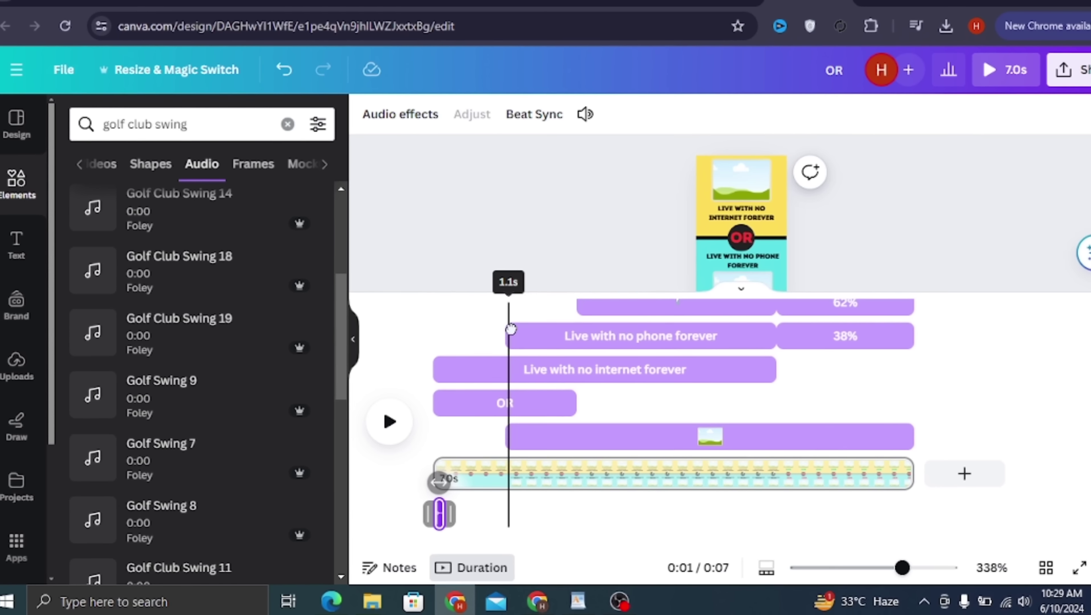
{"action": "left_click_drag", "start_coordinate": [511, 330], "coordinate": [504, 329]}
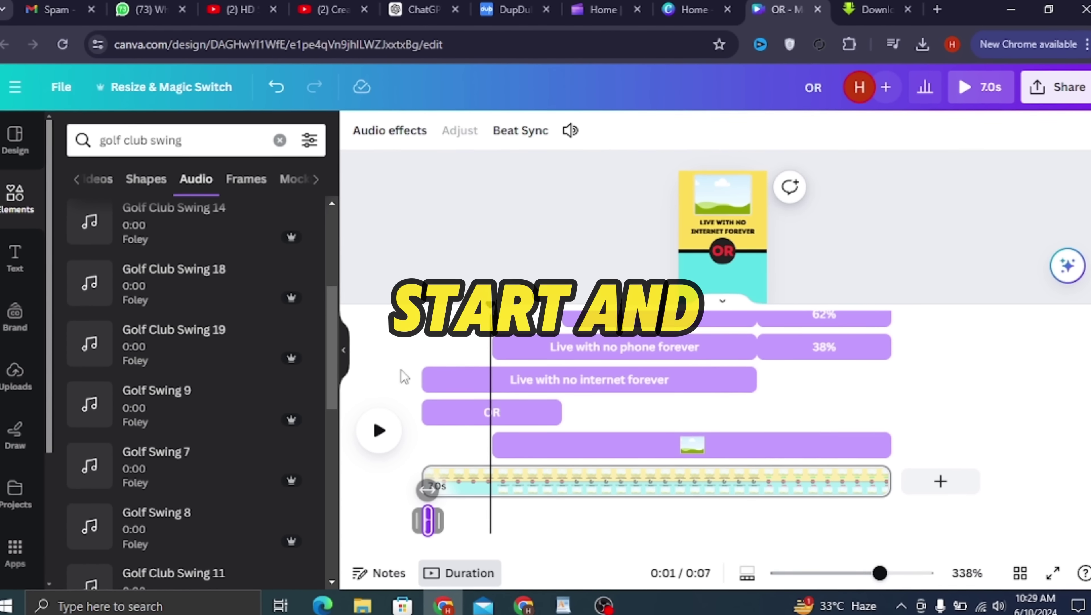
Step: Add the Clock Tick Tock 1 sound from the countdown's start and mute the countdown video
{"action": "left_click_drag", "start_coordinate": [171, 276], "coordinate": [573, 484]}
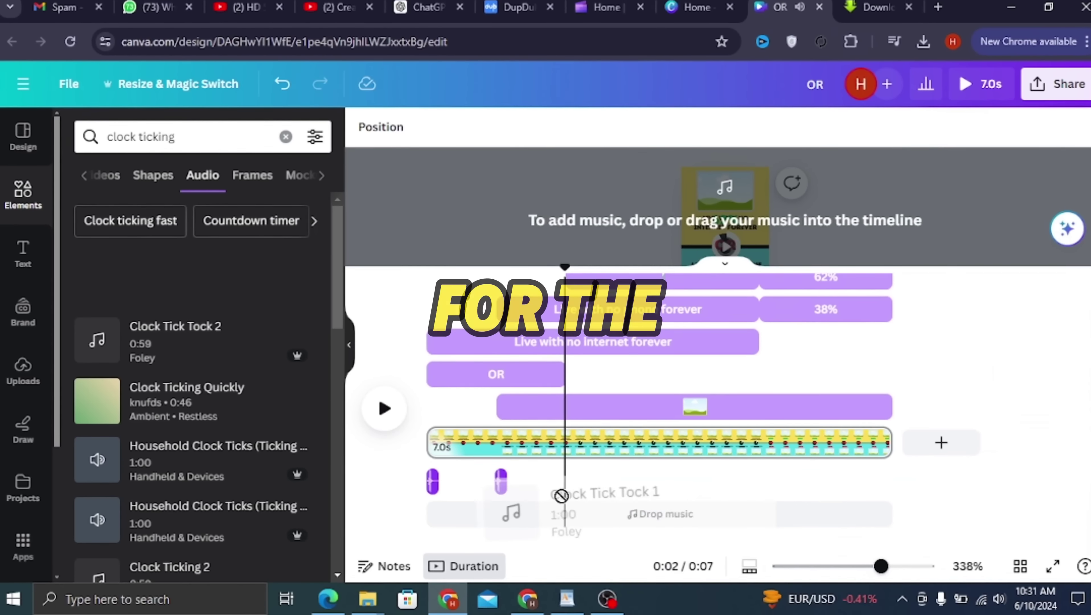
{"action": "left_click", "coordinate": [388, 419]}
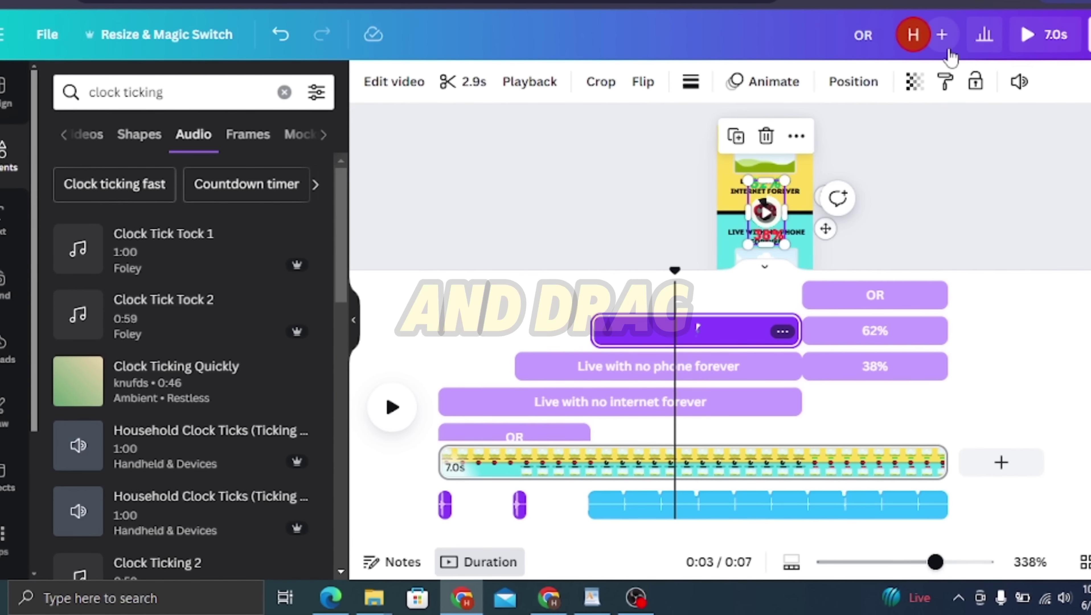
{"action": "left_click", "coordinate": [394, 403]}
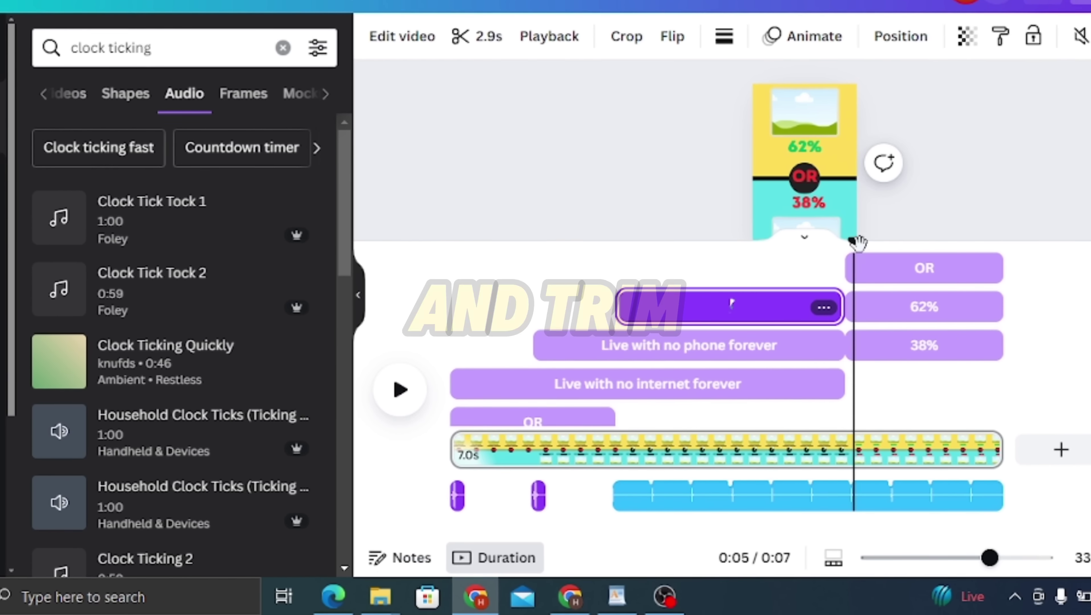
Step: Trim the clock ticking sound to the countdown's end and add the Door Bell Ring 3 sound where the percentages start
{"action": "left_click", "coordinate": [926, 502]}
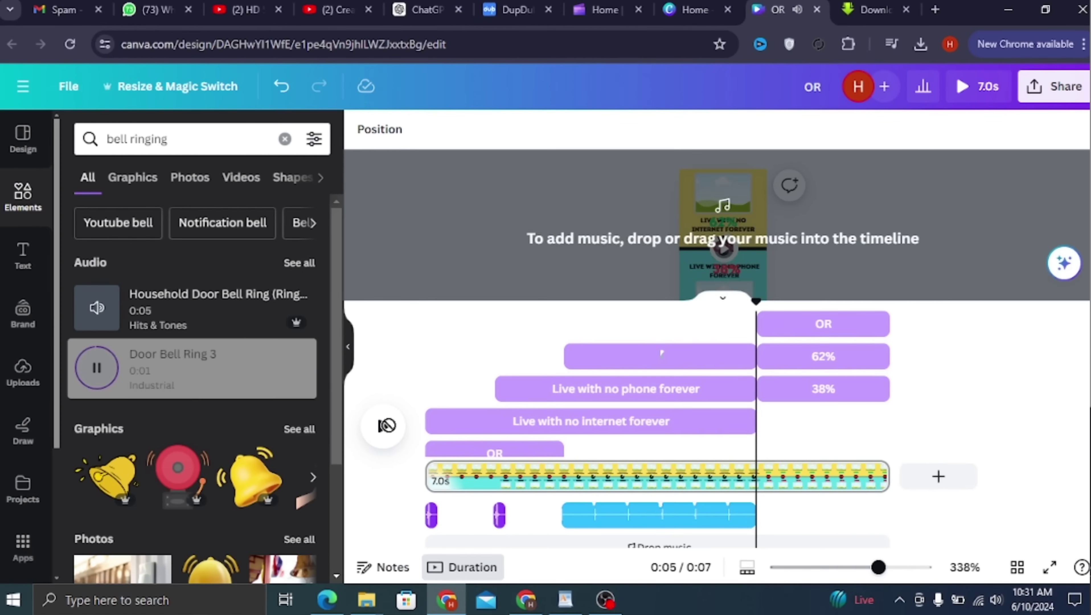
{"action": "left_click_drag", "start_coordinate": [195, 365], "coordinate": [851, 504]}
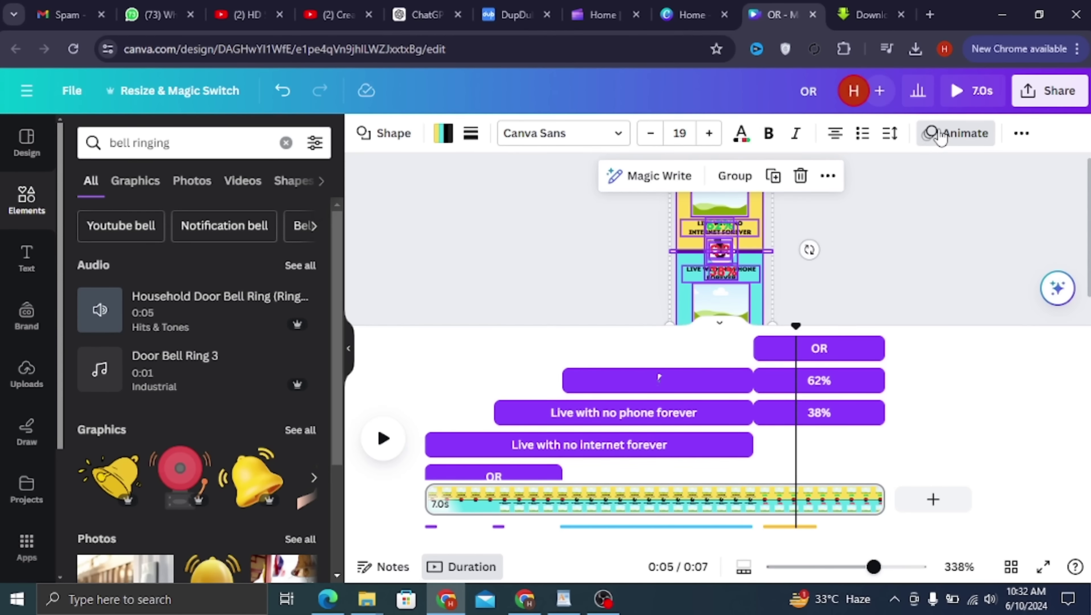
Step: Apply the Pop animation to all selected page elements and return the playhead to near the video's start
{"action": "left_click", "coordinate": [943, 132]}
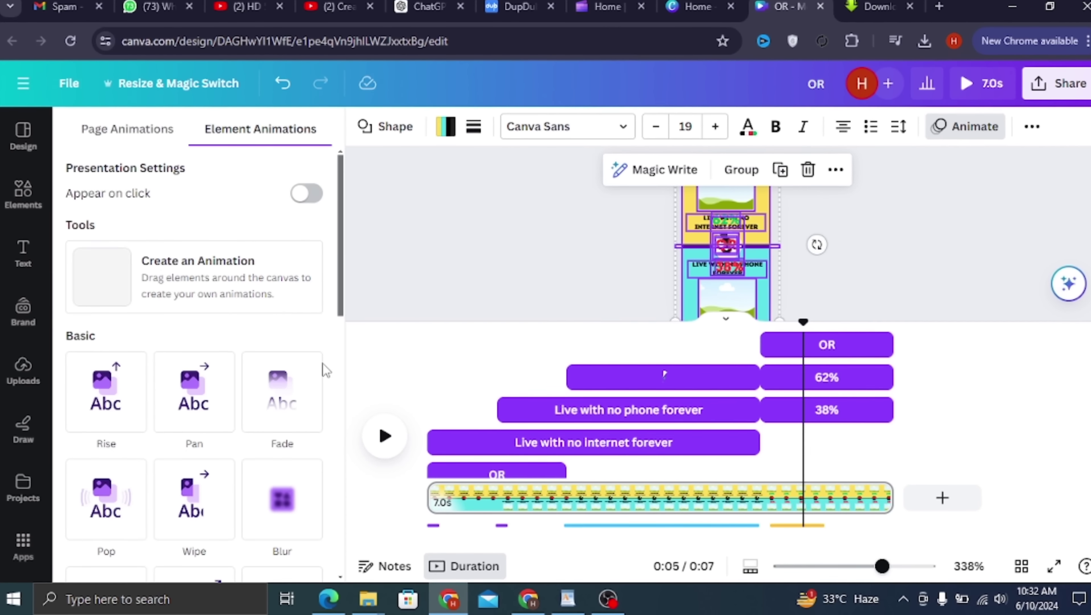
{"action": "scroll", "coordinate": [174, 442], "scroll_direction": "down", "scroll_amount": 4}
{"action": "left_click", "coordinate": [102, 328]}
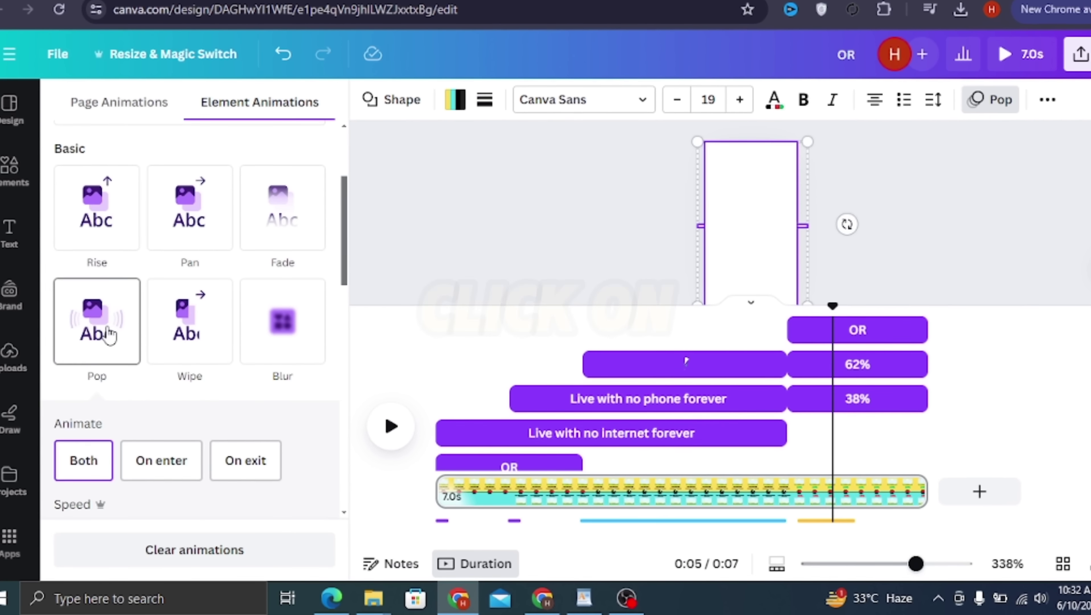
{"action": "left_click_drag", "start_coordinate": [845, 298], "coordinate": [398, 390]}
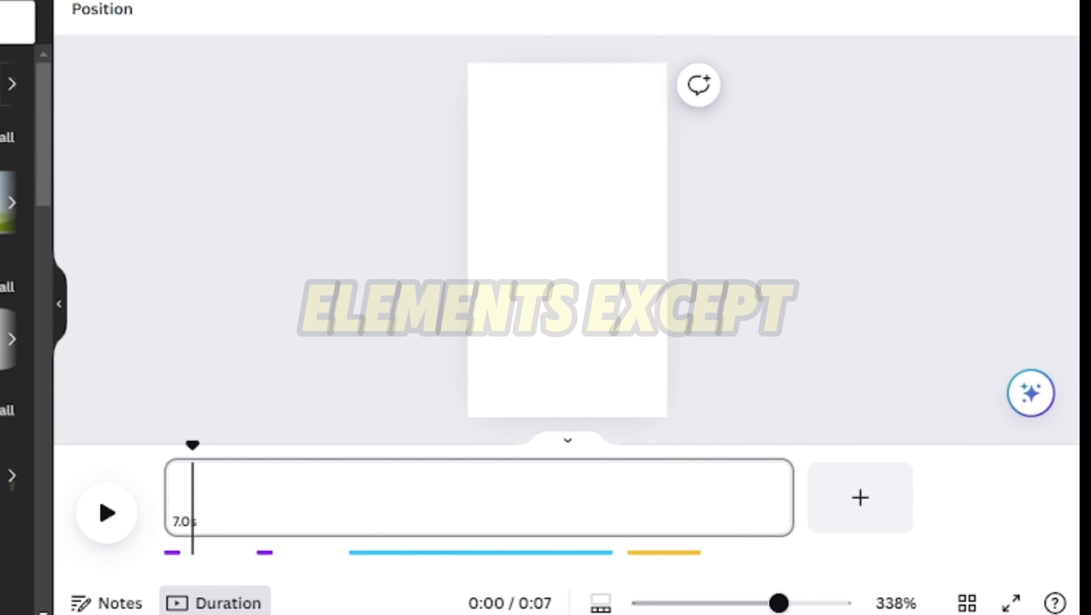
Step: Download the emptied page with only its sounds as an MP4 video at 1080p HD
{"action": "left_click", "coordinate": [999, 6]}
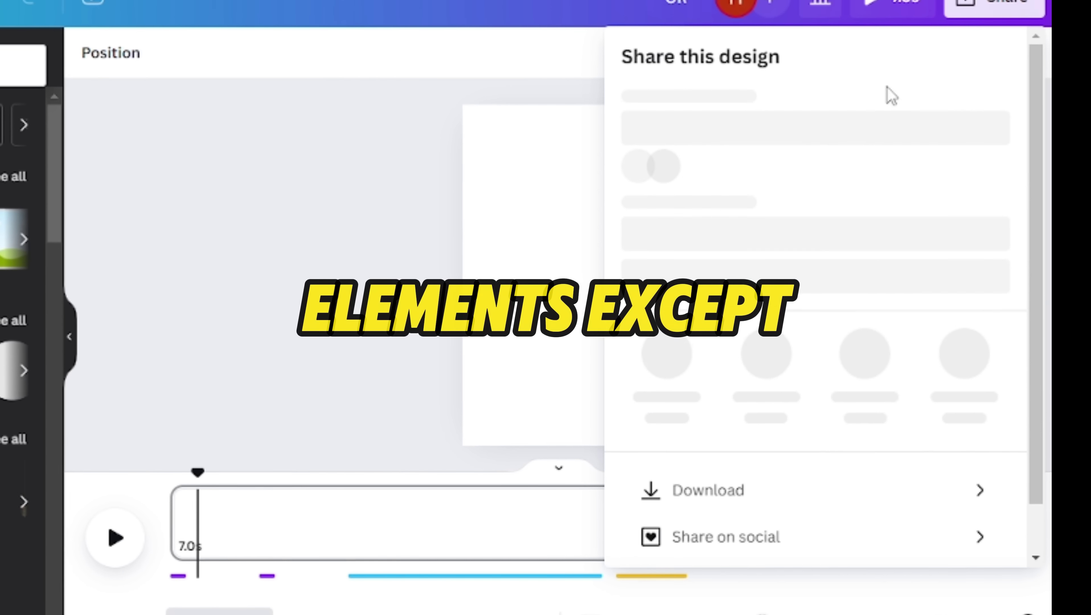
{"action": "scroll", "coordinate": [798, 219], "scroll_direction": "down", "scroll_amount": 2}
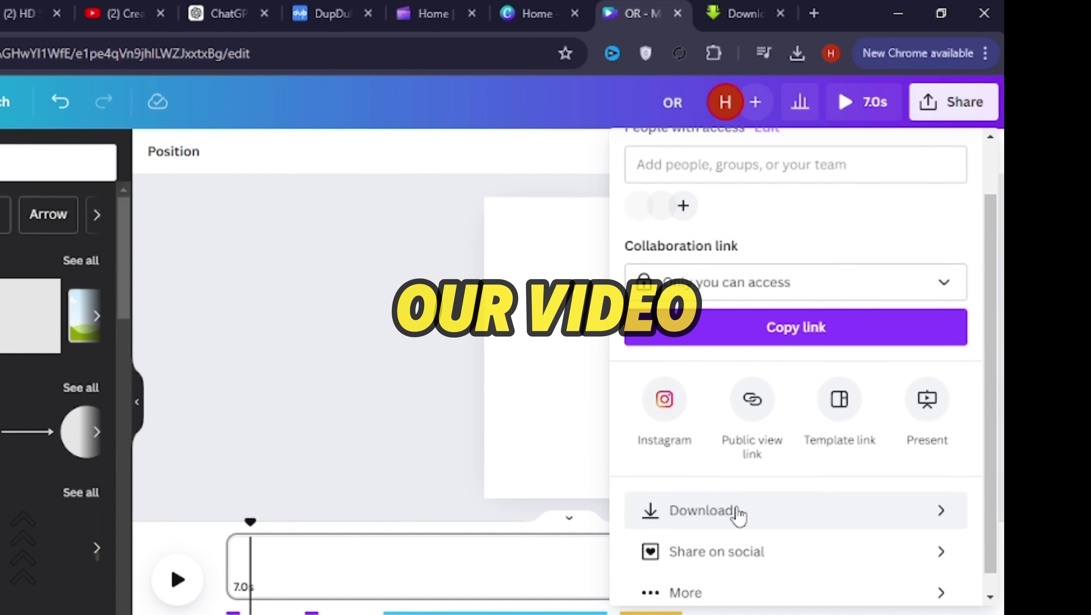
{"action": "left_click", "coordinate": [740, 511]}
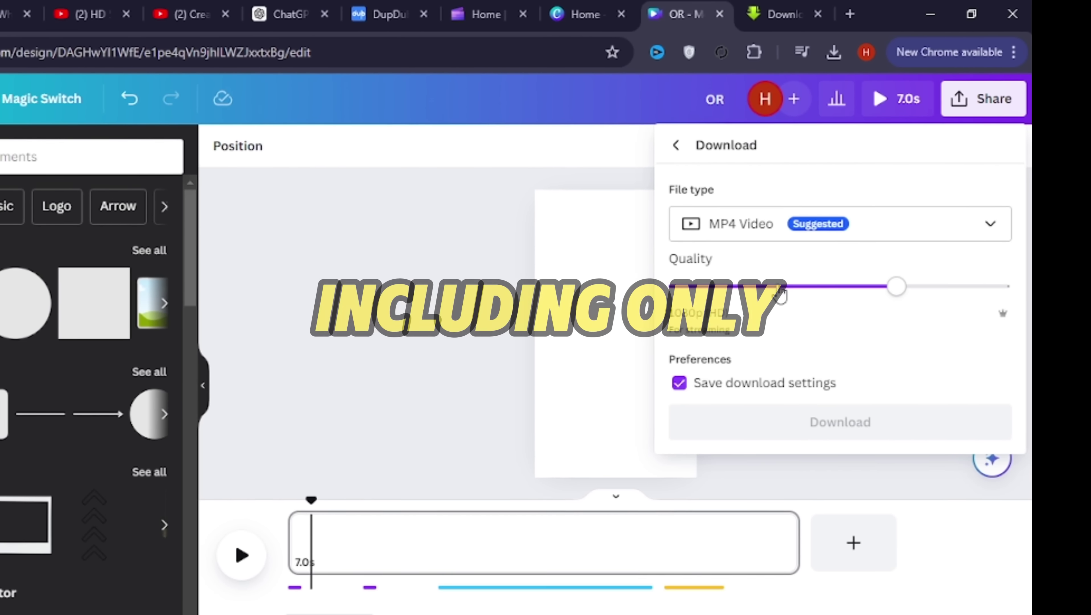
{"action": "left_click", "coordinate": [870, 404]}
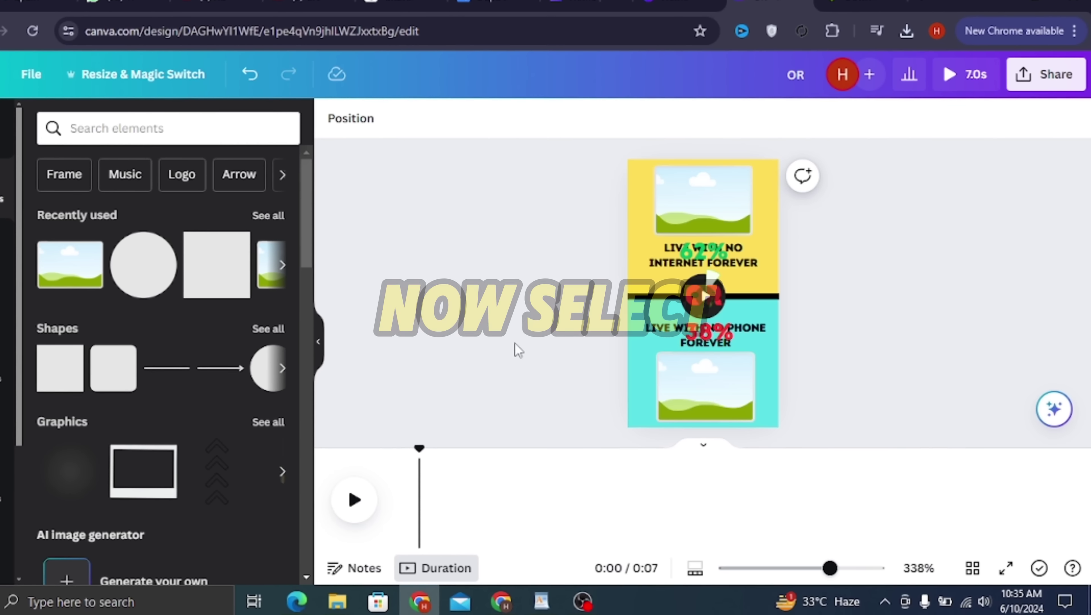
Step: Undo the deletion of the page elements and open the options of the uploaded blank sound video placed on the page
{"action": "key", "text": "ctrl+z"}
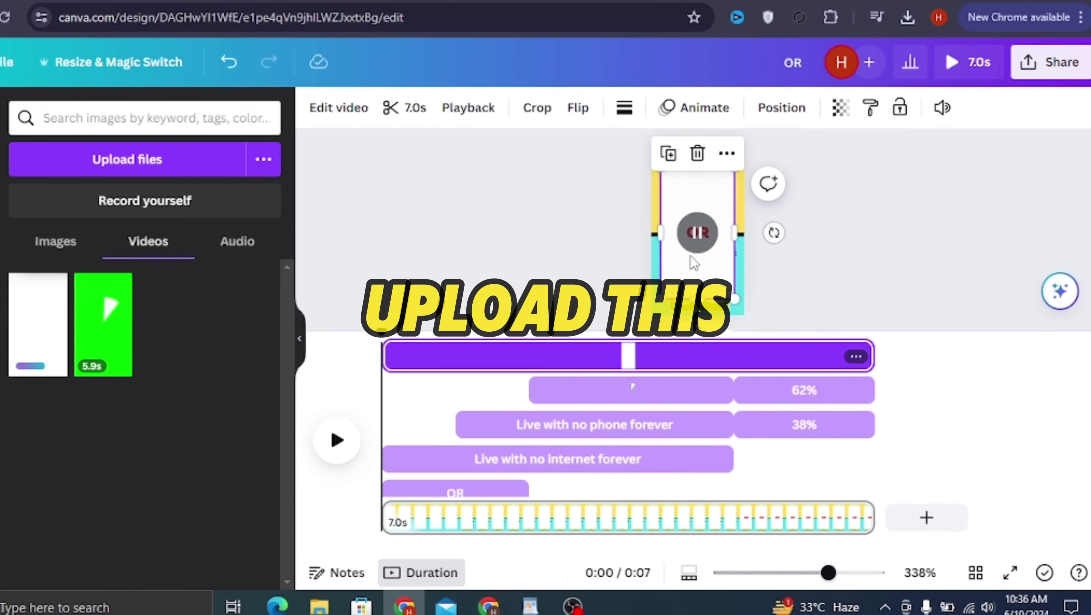
{"action": "right_click", "coordinate": [694, 262]}
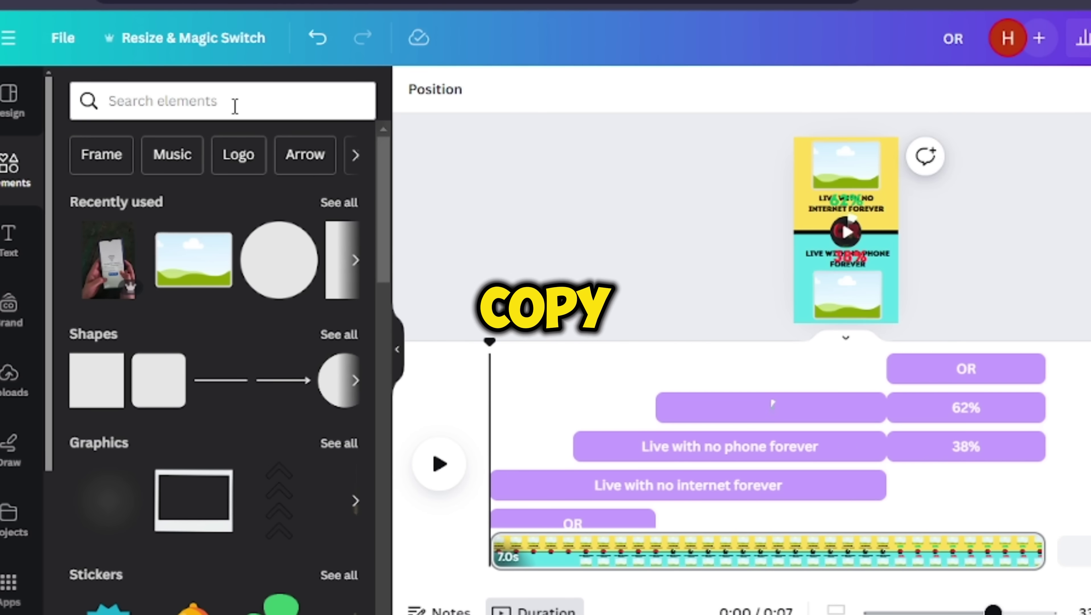
Step: Search the photos for "no internet" and add the Video Conference Slow Internet Connection photo to a new folder "Video 1 a"
{"action": "left_click", "coordinate": [235, 101]}
{"action": "type", "text": "no internet"}
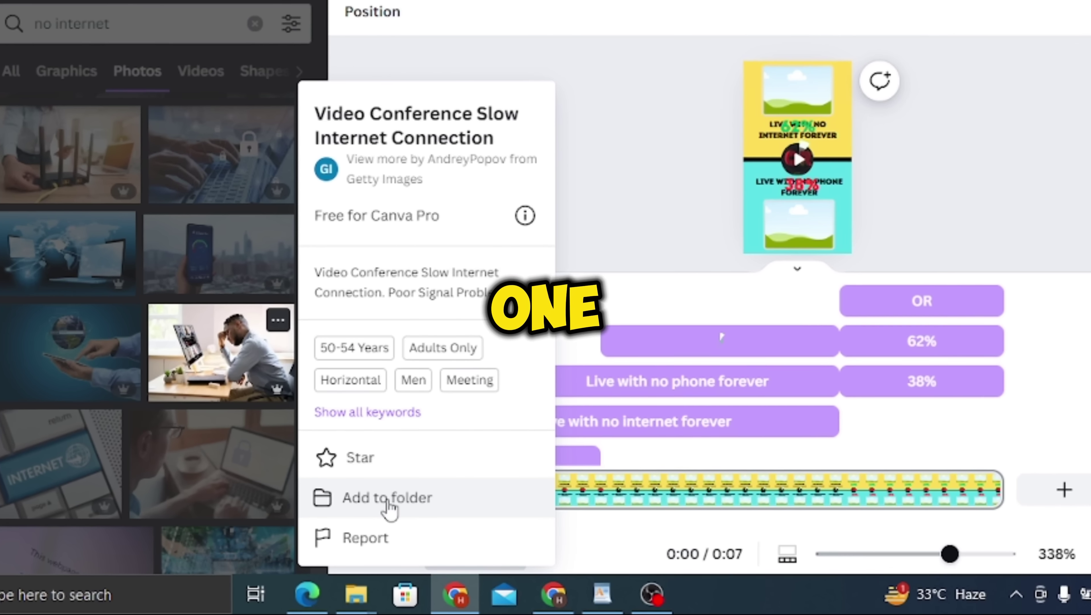
{"action": "left_click", "coordinate": [385, 507]}
{"action": "left_click", "coordinate": [373, 523]}
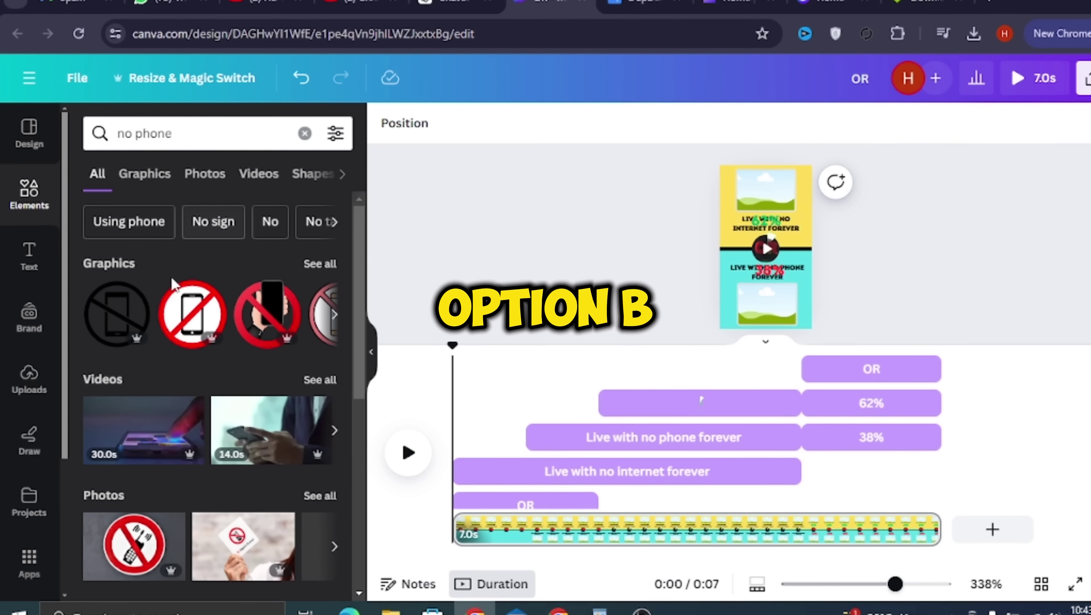
Step: Find a no phone sign among the "no phone" photos and add it to a new folder named "video 1 b"
{"action": "left_click", "coordinate": [205, 173]}
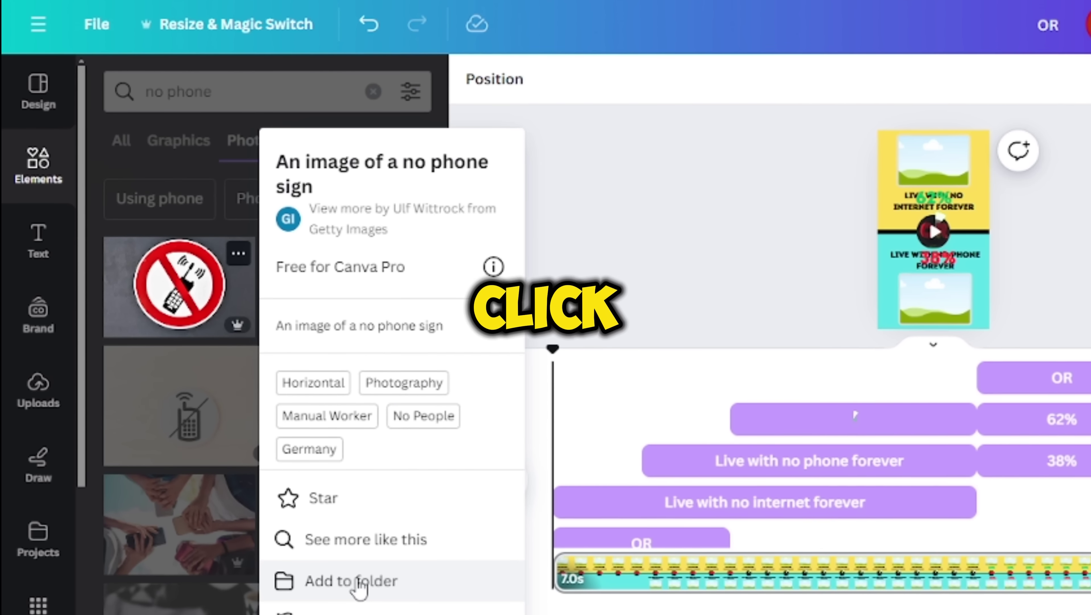
{"action": "left_click", "coordinate": [357, 573]}
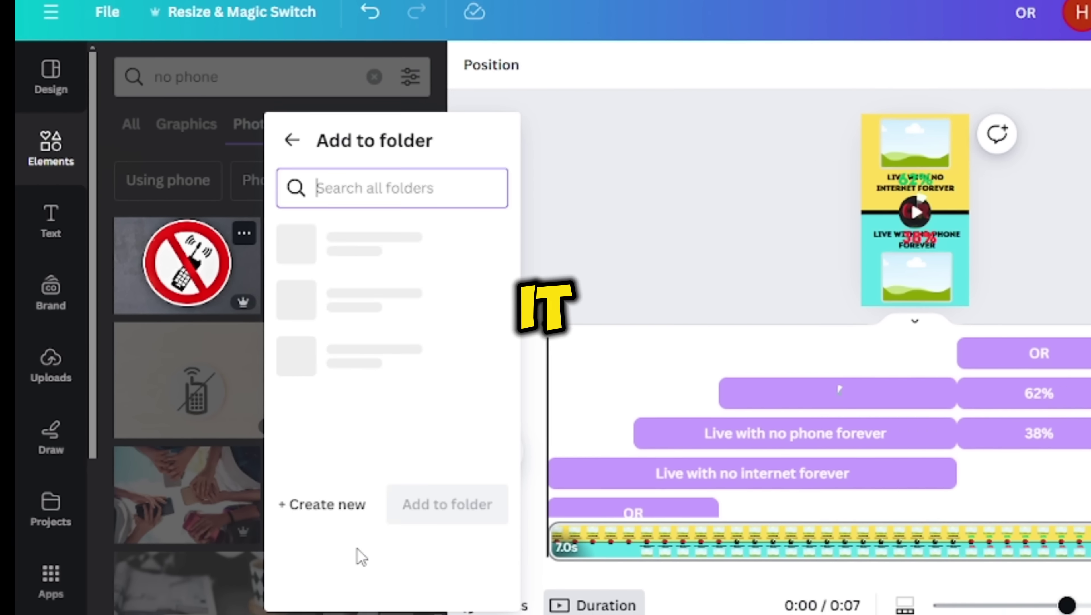
{"action": "left_click", "coordinate": [326, 553]}
{"action": "type", "text": "video 1 b"}
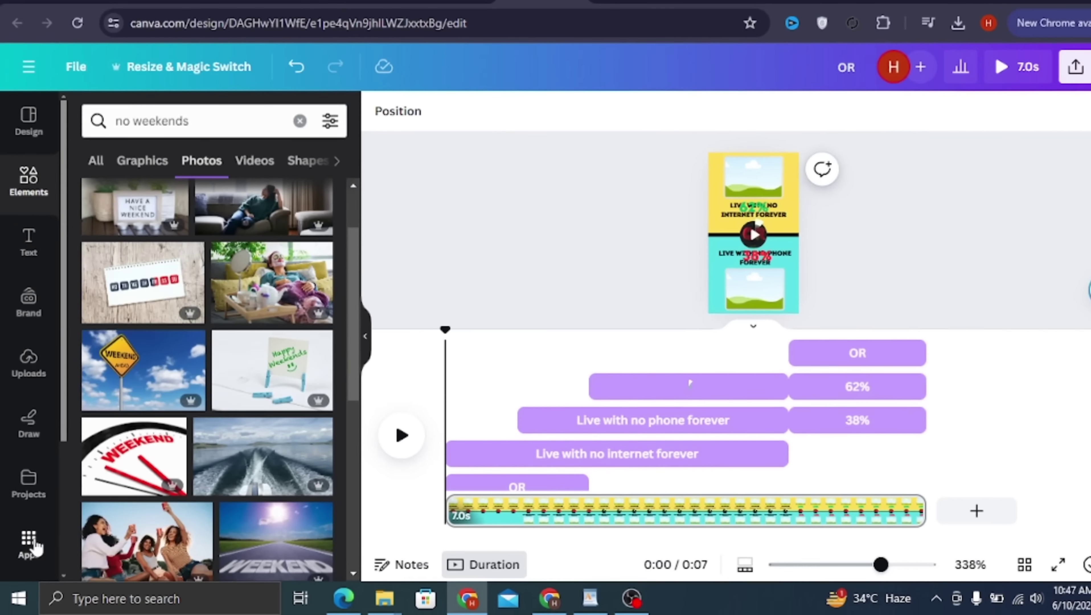
Step: Open the Bulk create app, choose manual data entry and clear the sample table
{"action": "left_click", "coordinate": [29, 538]}
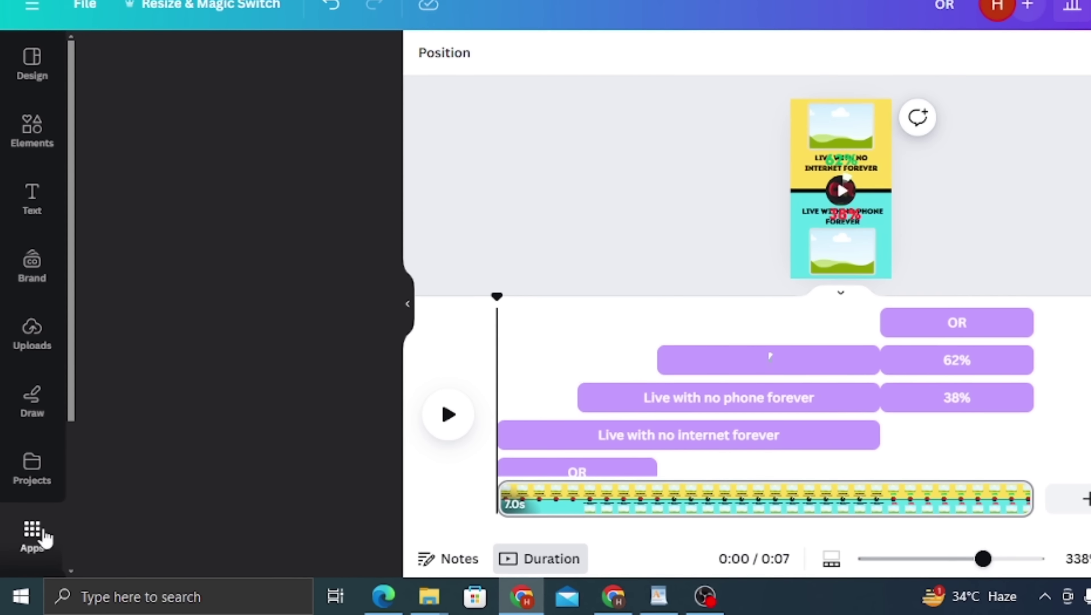
{"action": "scroll", "coordinate": [352, 431], "scroll_direction": "down", "scroll_amount": 8}
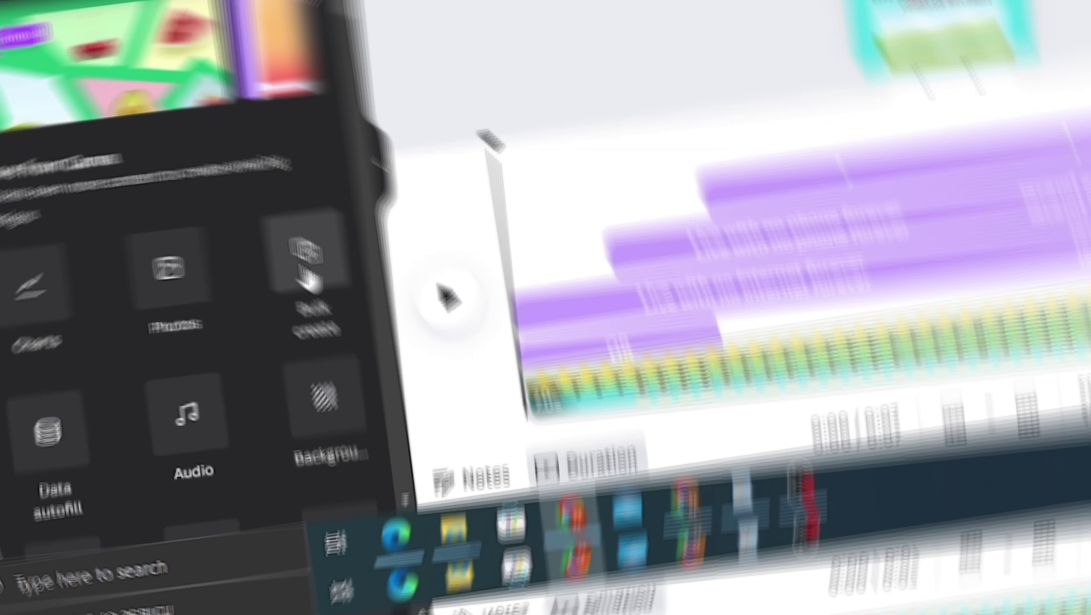
{"action": "left_click", "coordinate": [418, 327]}
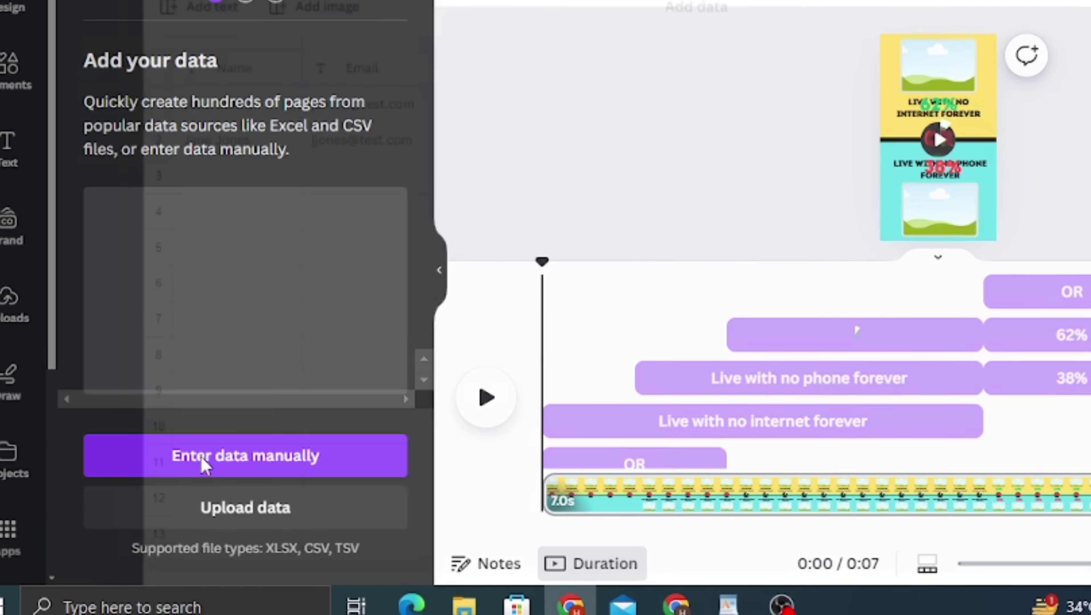
{"action": "left_click", "coordinate": [231, 486]}
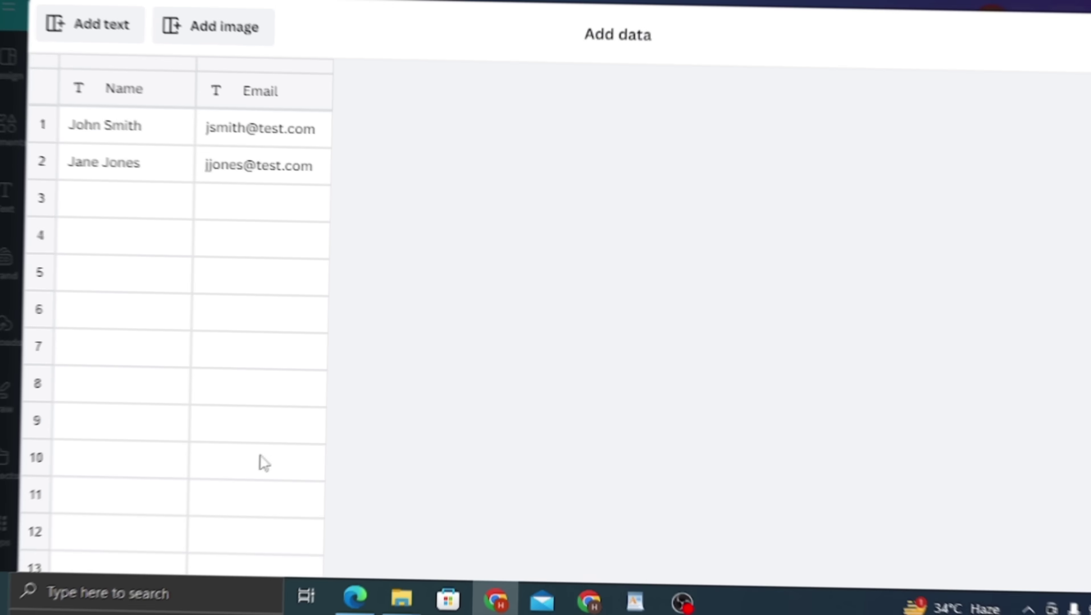
{"action": "scroll", "coordinate": [132, 371], "scroll_direction": "down", "scroll_amount": 5}
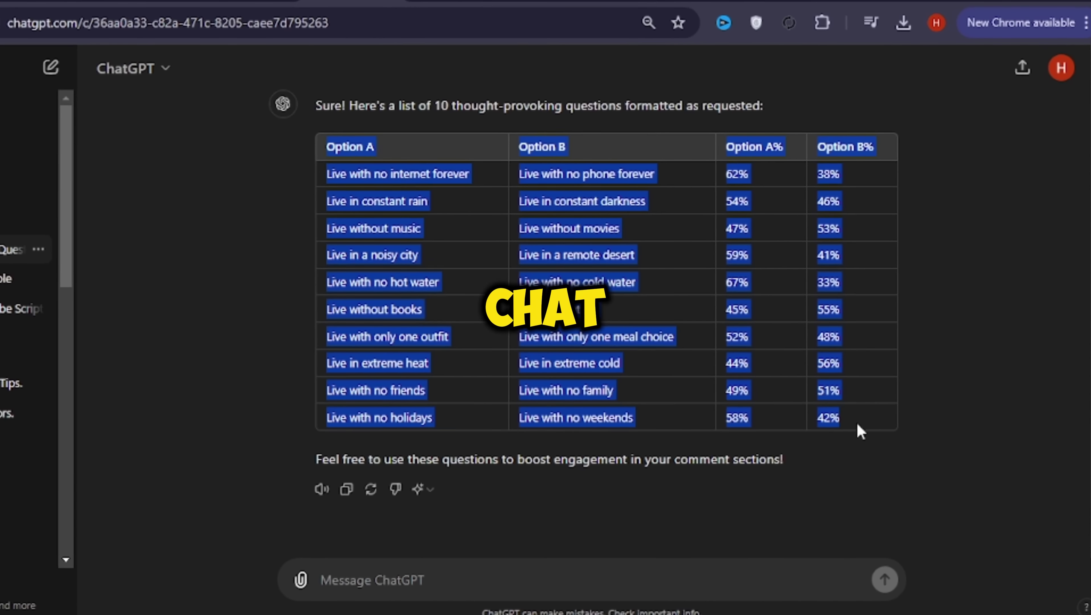
Step: Copy the ten-question table from ChatGPT and paste it into Canva's bulk data table, starting at the header cell
{"action": "right_click", "coordinate": [651, 60]}
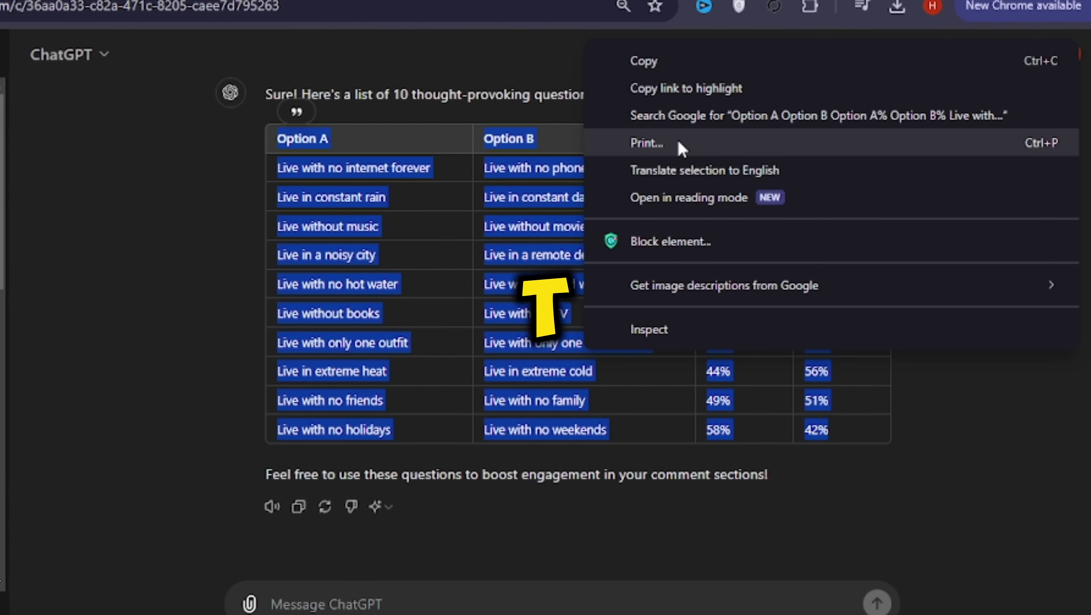
{"action": "left_click", "coordinate": [678, 75]}
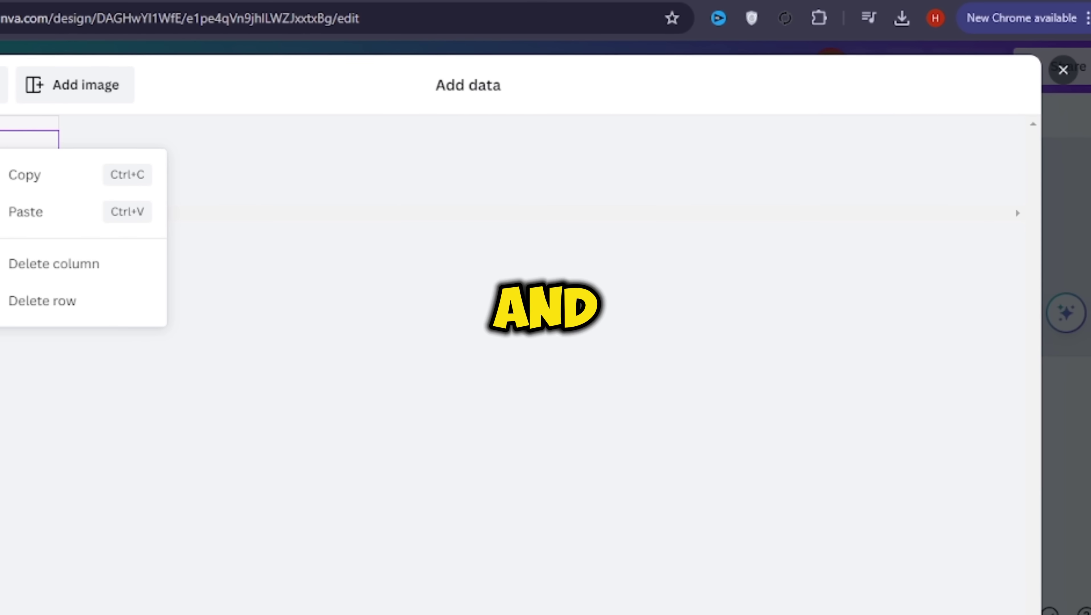
{"action": "left_click", "coordinate": [52, 212]}
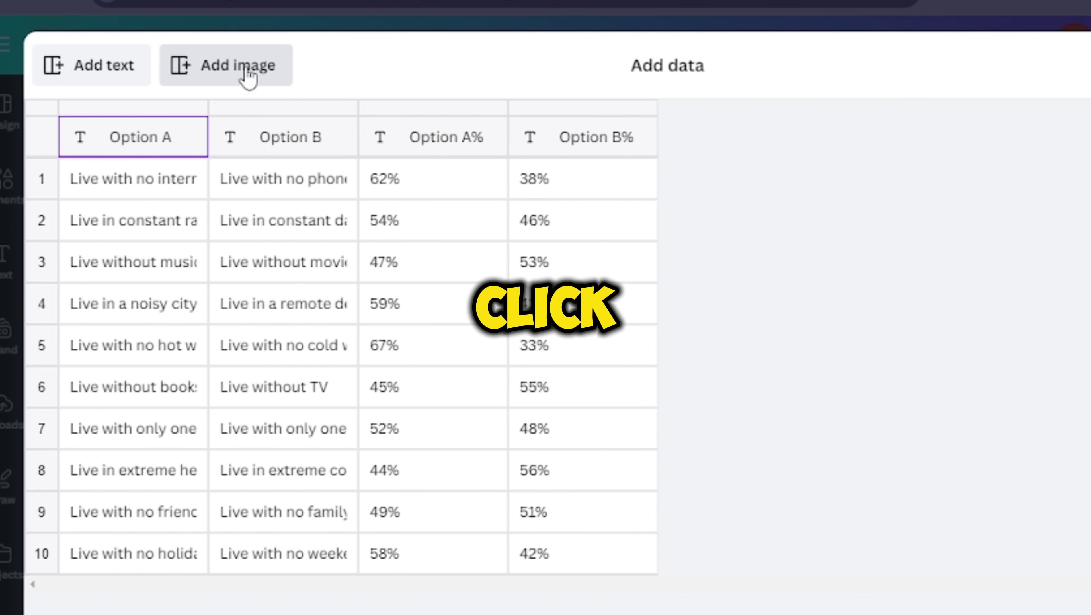
Step: Add two image columns to the data table, filled from the "Video 1 a" and "video 1 b" folders
{"action": "left_click", "coordinate": [218, 81]}
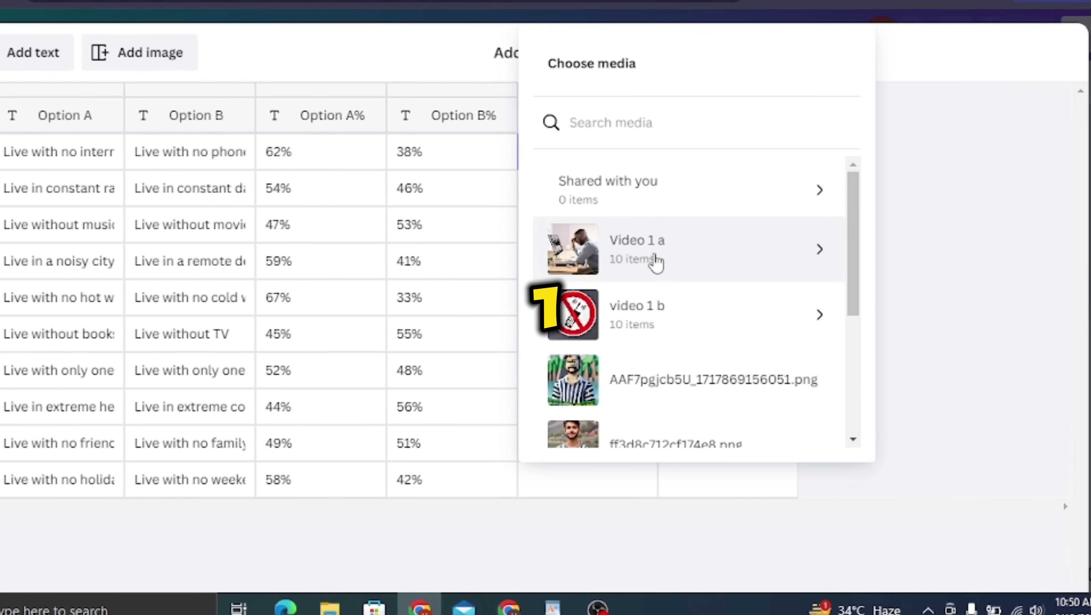
{"action": "left_click", "coordinate": [654, 275]}
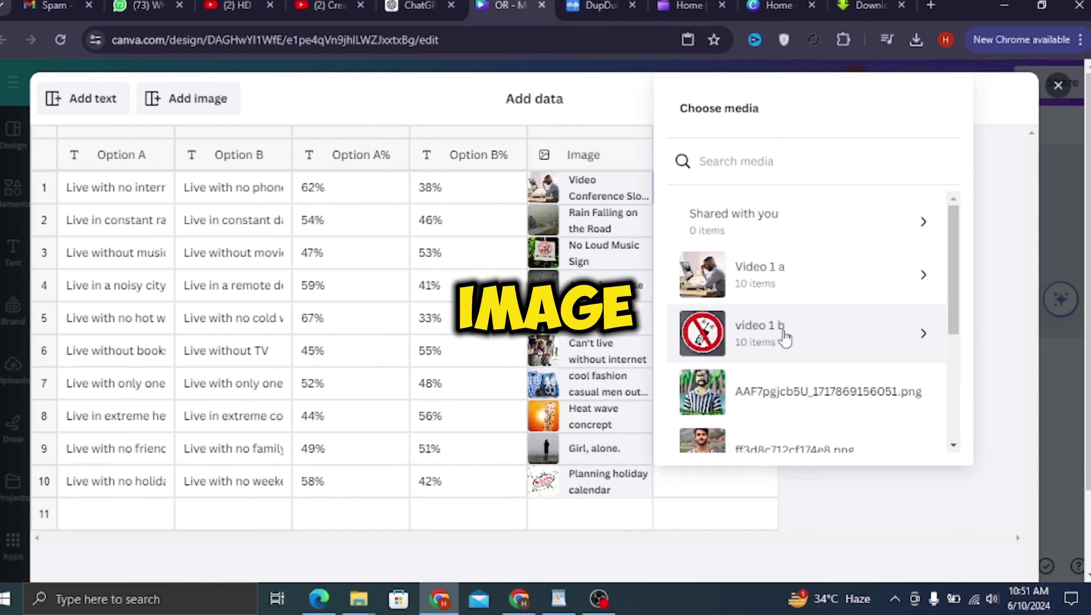
{"action": "left_click", "coordinate": [784, 331]}
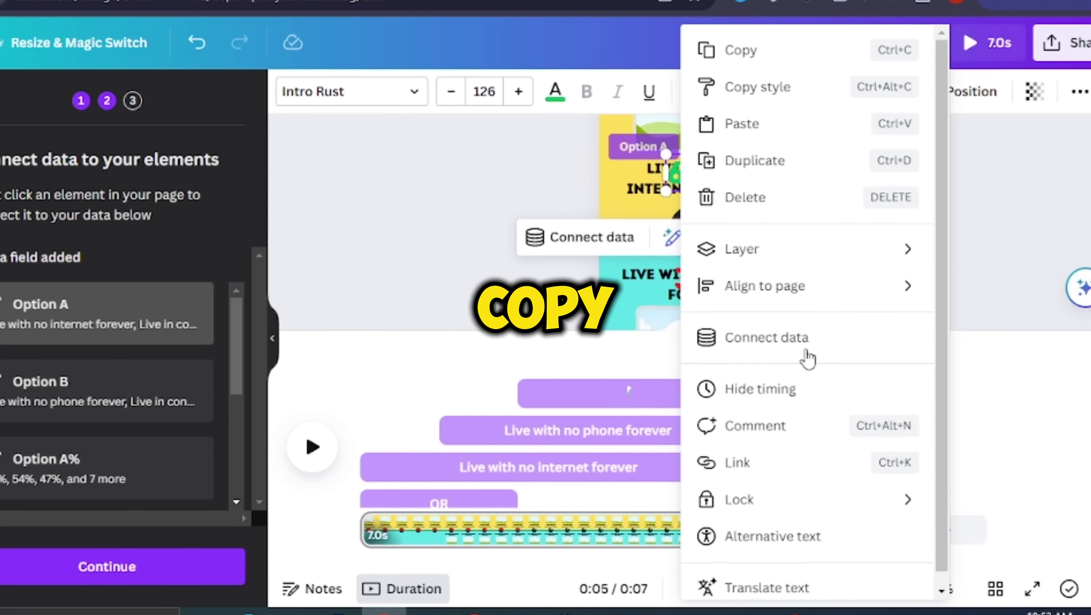
Step: Connect the upper percentage text to the Option A data field and the upper picture frame to the Image field
{"action": "left_click", "coordinate": [801, 350]}
{"action": "left_click", "coordinate": [747, 275]}
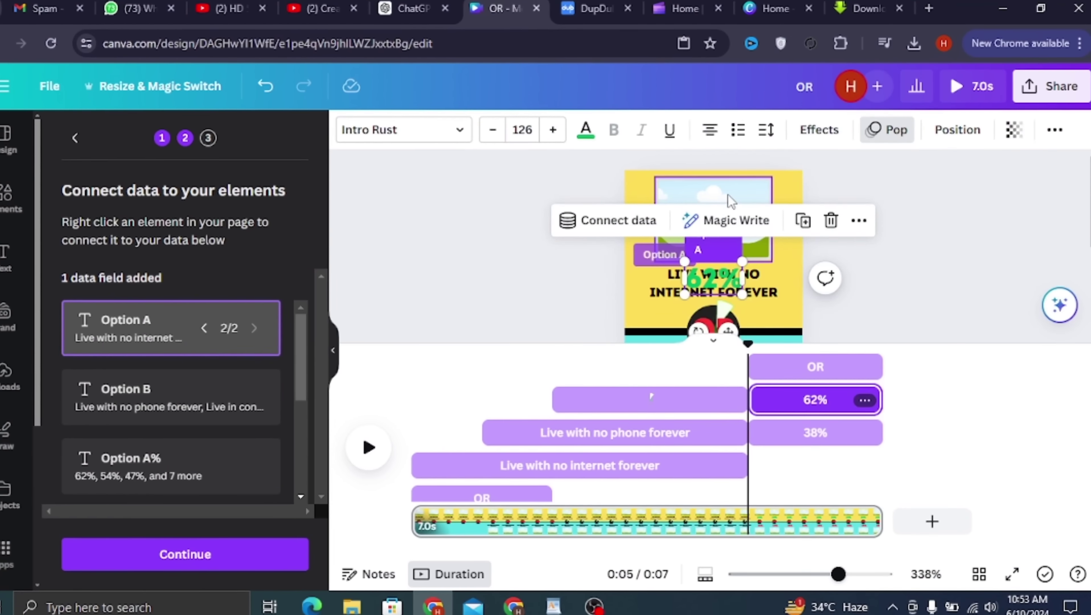
{"action": "right_click", "coordinate": [727, 196]}
{"action": "left_click", "coordinate": [820, 394]}
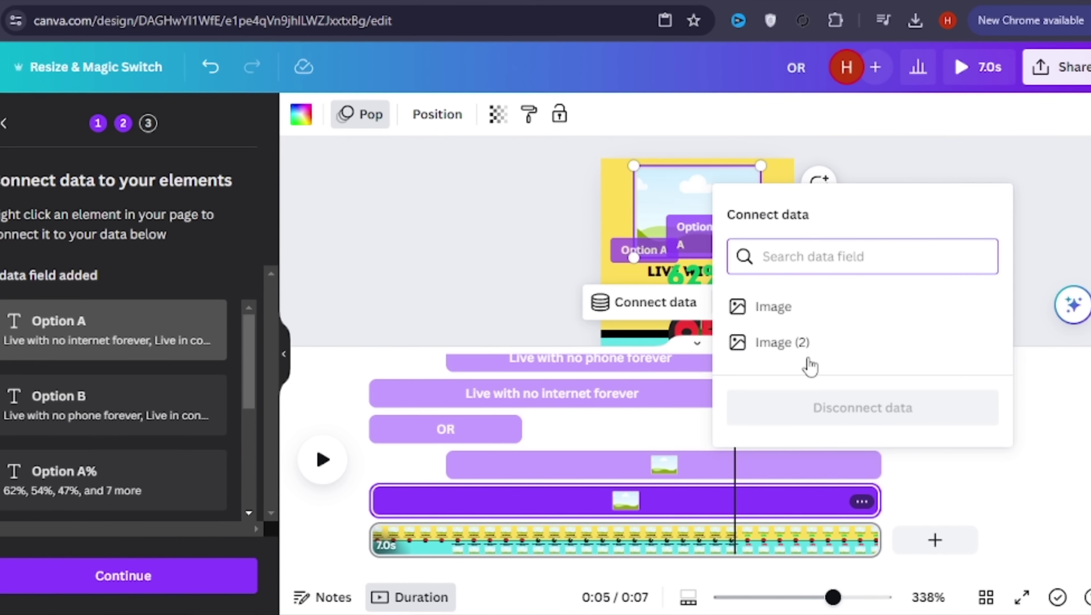
{"action": "left_click", "coordinate": [777, 304]}
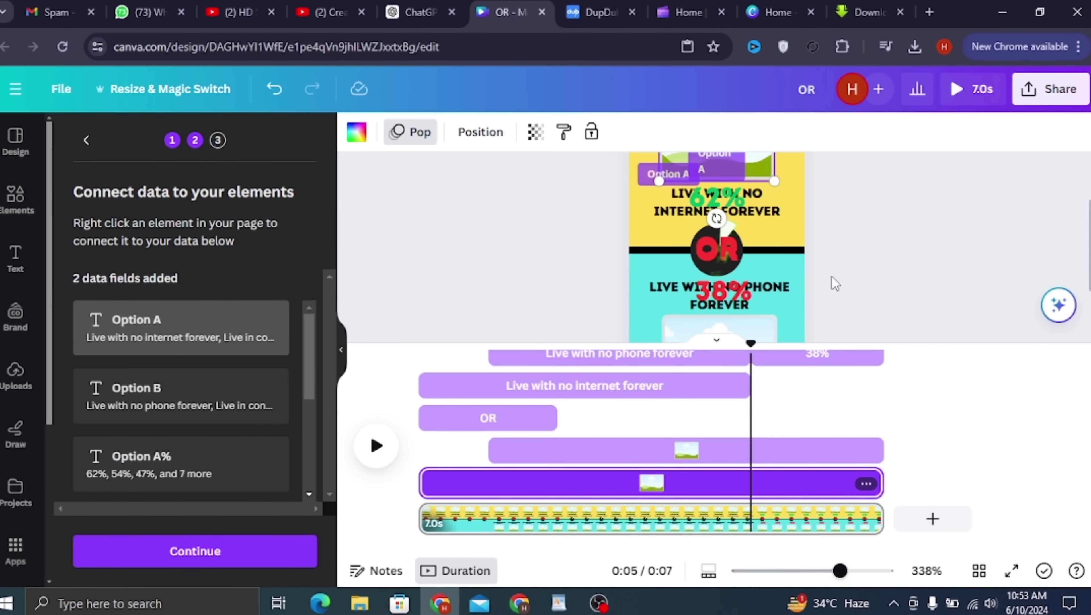
Step: Connect the lower question text to the Option B data field and the lower picture frame to the Image (2) field
{"action": "scroll", "coordinate": [835, 283], "scroll_direction": "down", "scroll_amount": 2}
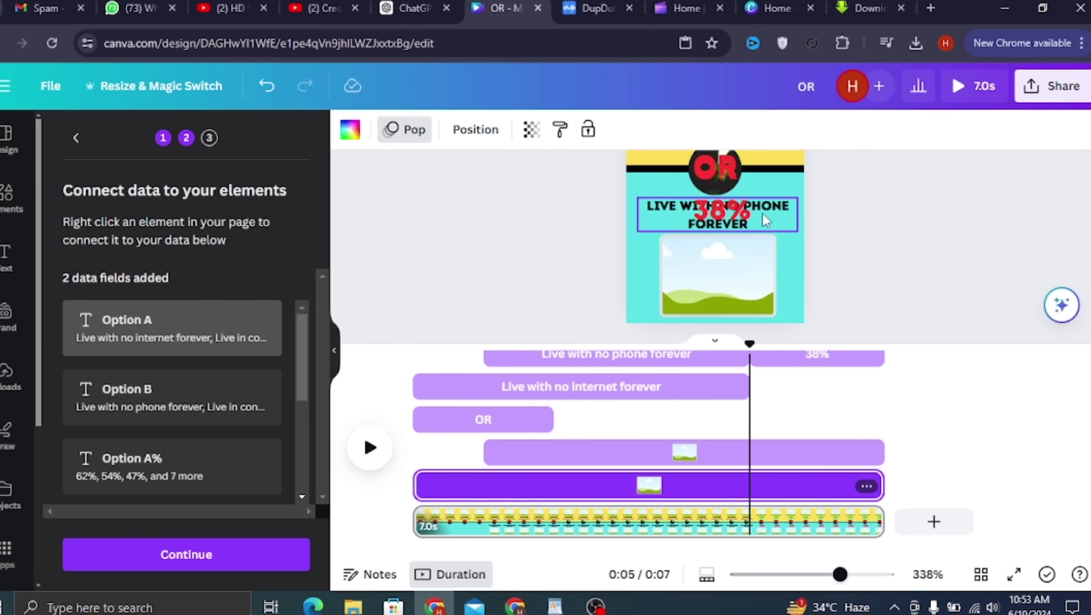
{"action": "right_click", "coordinate": [771, 216]}
{"action": "left_click", "coordinate": [839, 349]}
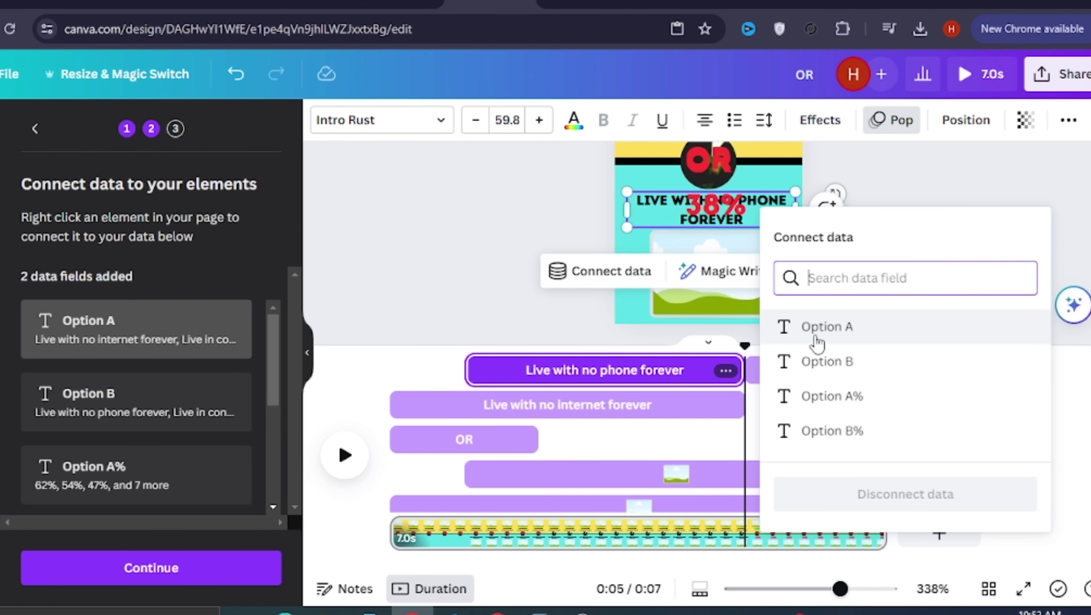
{"action": "left_click", "coordinate": [821, 362]}
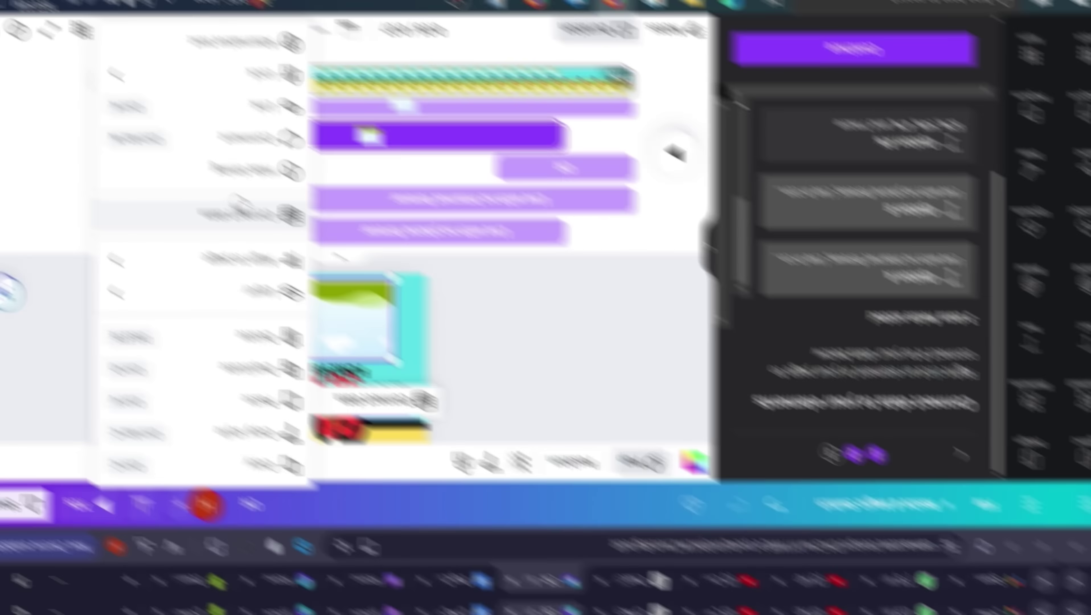
{"action": "left_click", "coordinate": [817, 384]}
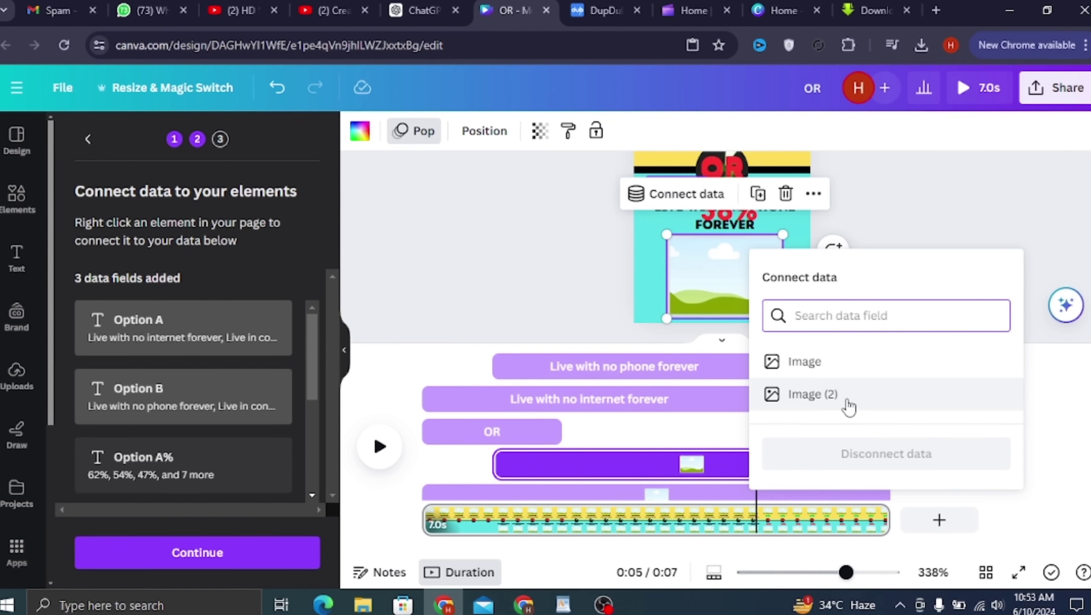
{"action": "left_click", "coordinate": [842, 398]}
Step: Generate the designs from the connected data without questions 9 and 10, and colour the lower percentage on the third page green
{"action": "left_click", "coordinate": [738, 223]}
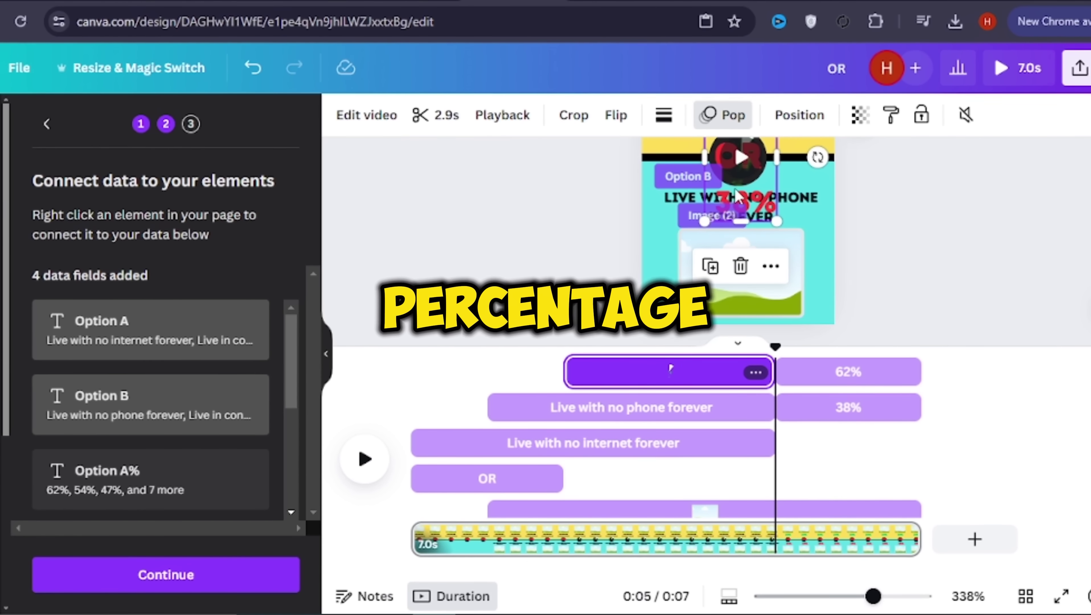
{"action": "left_click", "coordinate": [267, 572]}
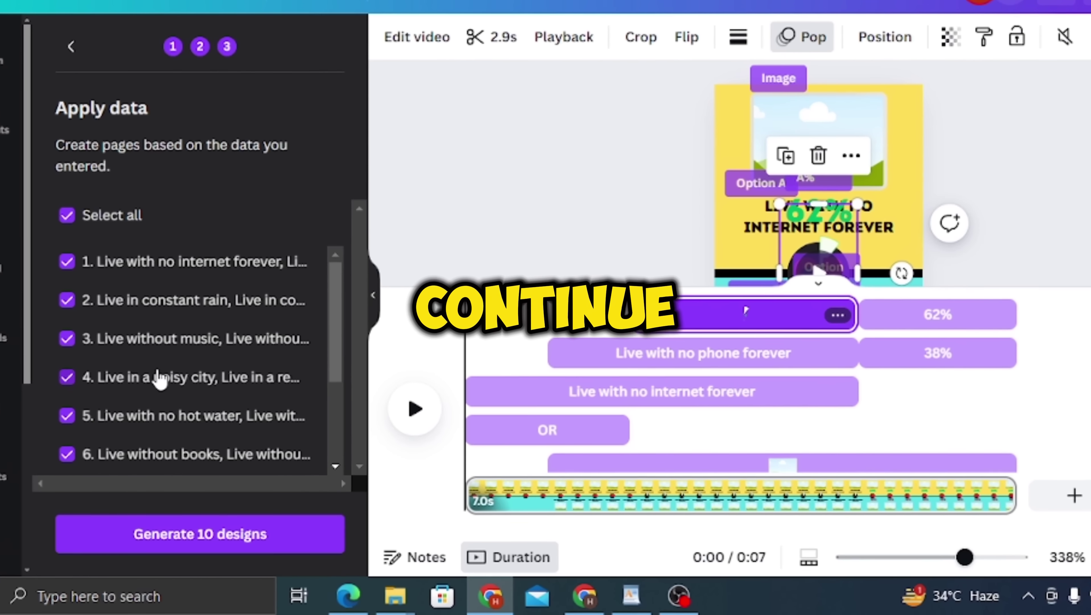
{"action": "scroll", "coordinate": [155, 378], "scroll_direction": "down", "scroll_amount": 3}
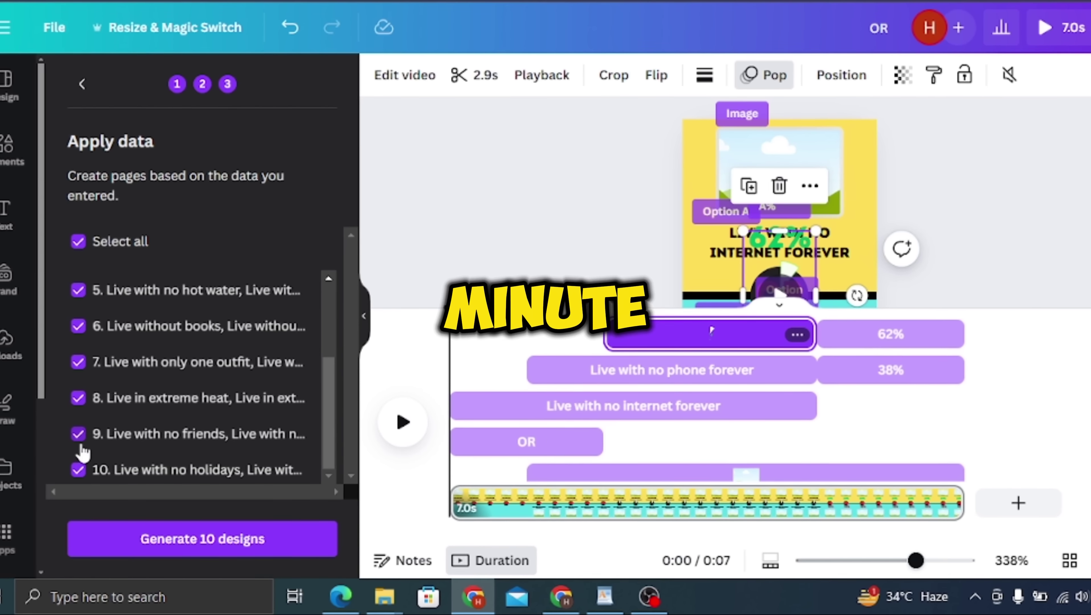
{"action": "left_click", "coordinate": [76, 433]}
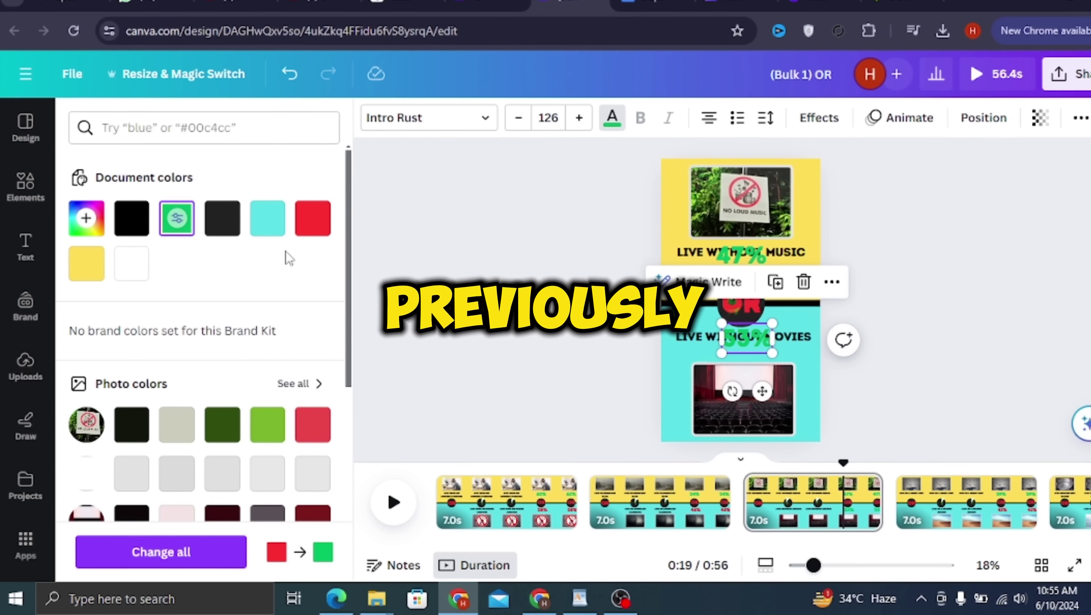
{"action": "left_click", "coordinate": [725, 317]}
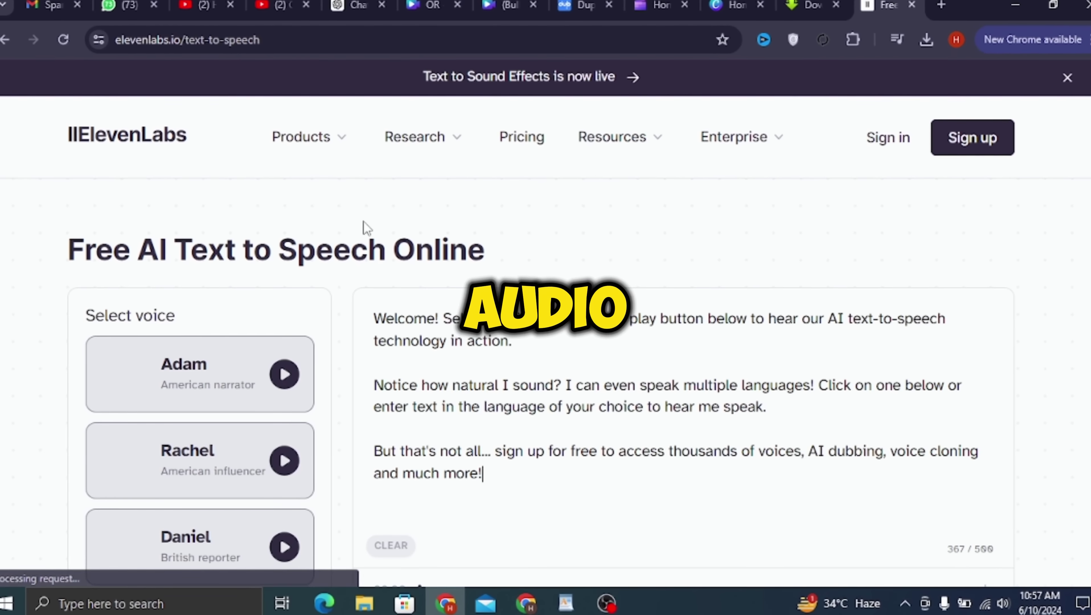
Step: Listen to a sample of the Adam voice on the ElevenLabs text to speech page
{"action": "scroll", "coordinate": [336, 288], "scroll_direction": "down", "scroll_amount": 3}
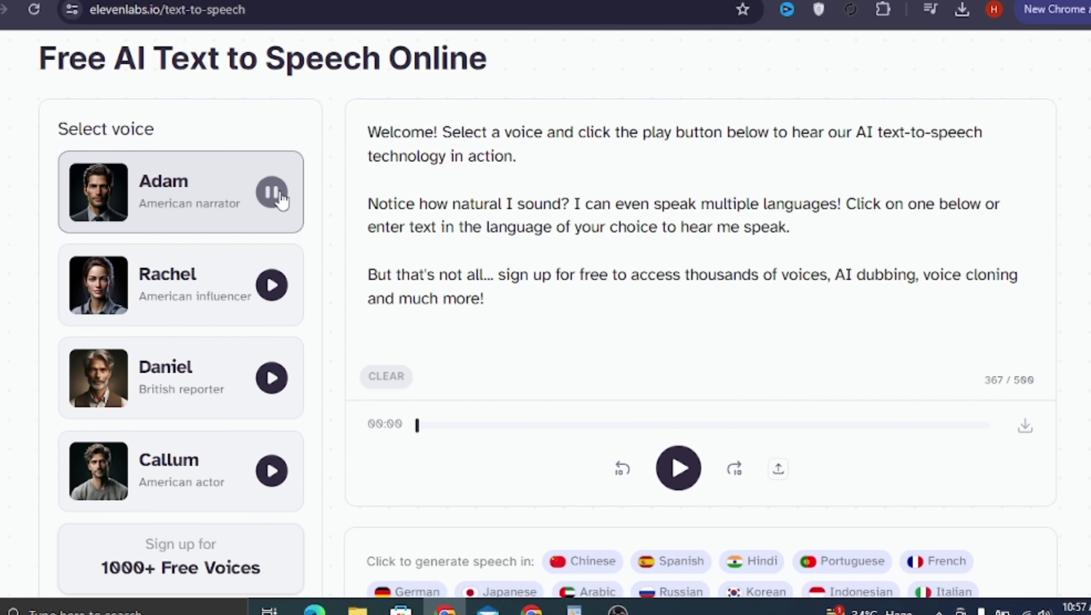
{"action": "left_click", "coordinate": [271, 186]}
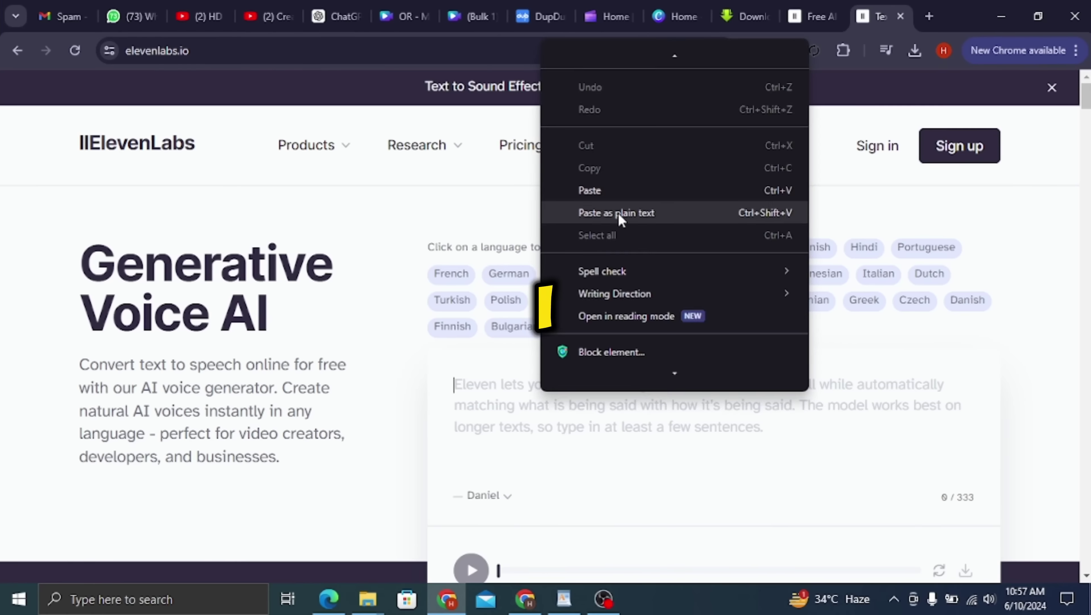
Step: Paste "Live with no internet forever Live with no phone forever" as plain text into the ElevenLabs voice generator and choose the Grace voice
{"action": "left_click", "coordinate": [621, 219]}
{"action": "scroll", "coordinate": [560, 302], "scroll_direction": "down", "scroll_amount": 3}
{"action": "left_click", "coordinate": [506, 337]}
{"action": "scroll", "coordinate": [499, 439], "scroll_direction": "down", "scroll_amount": 5}
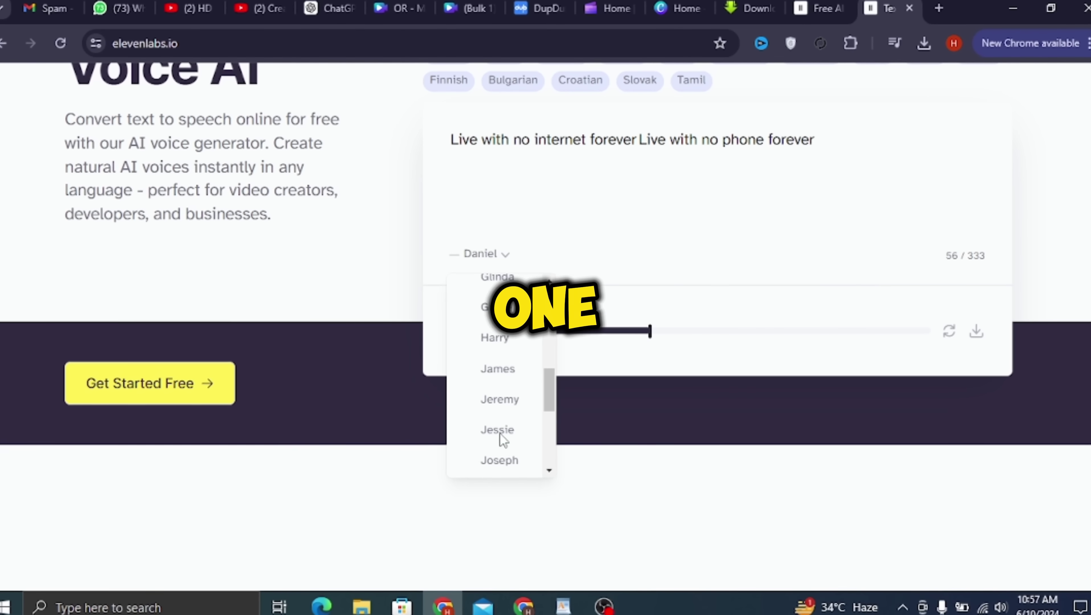
{"action": "left_click", "coordinate": [462, 410]}
Step: Insert "or" between "Live in constant rain" and "Live in constant darkness", generate the speech and download the audio
{"action": "left_click", "coordinate": [640, 239]}
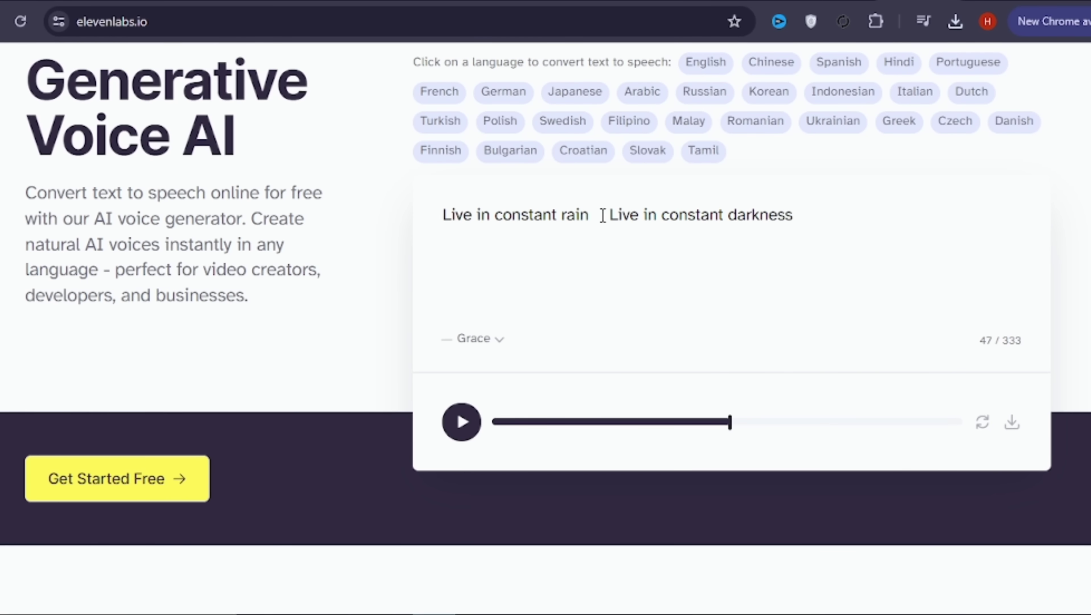
{"action": "type", "text": "or  Live in"}
{"action": "left_click", "coordinate": [460, 425]}
{"action": "left_click", "coordinate": [1024, 425]}
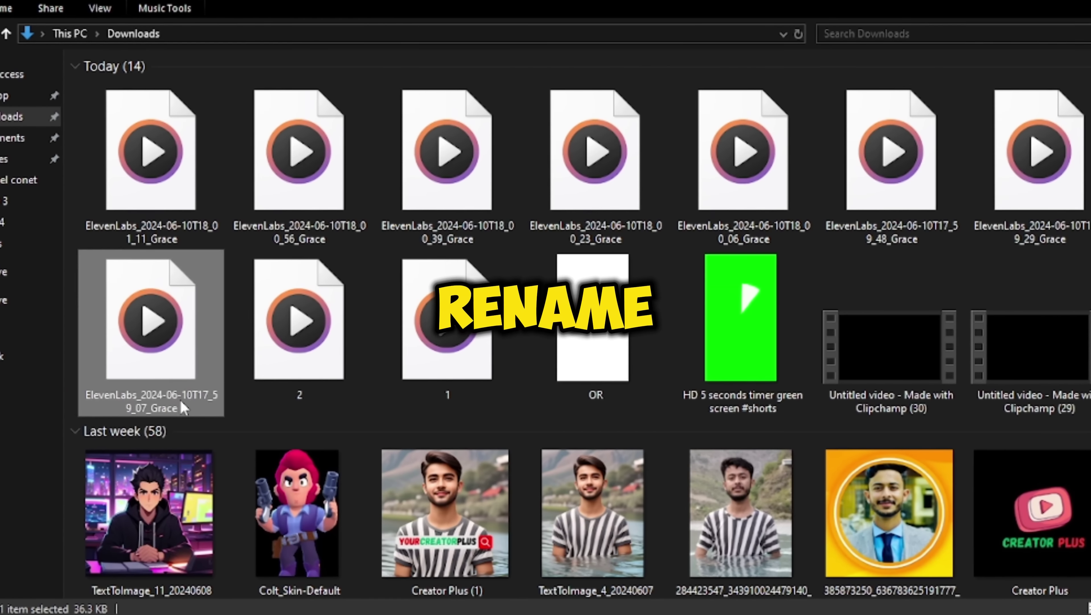
Step: Rename the next two ElevenLabs voice clips in the Downloads folder as 3 and 4
{"action": "type", "text": "3"}
{"action": "key", "text": "shift+Tab"}
{"action": "type", "text": "4"}
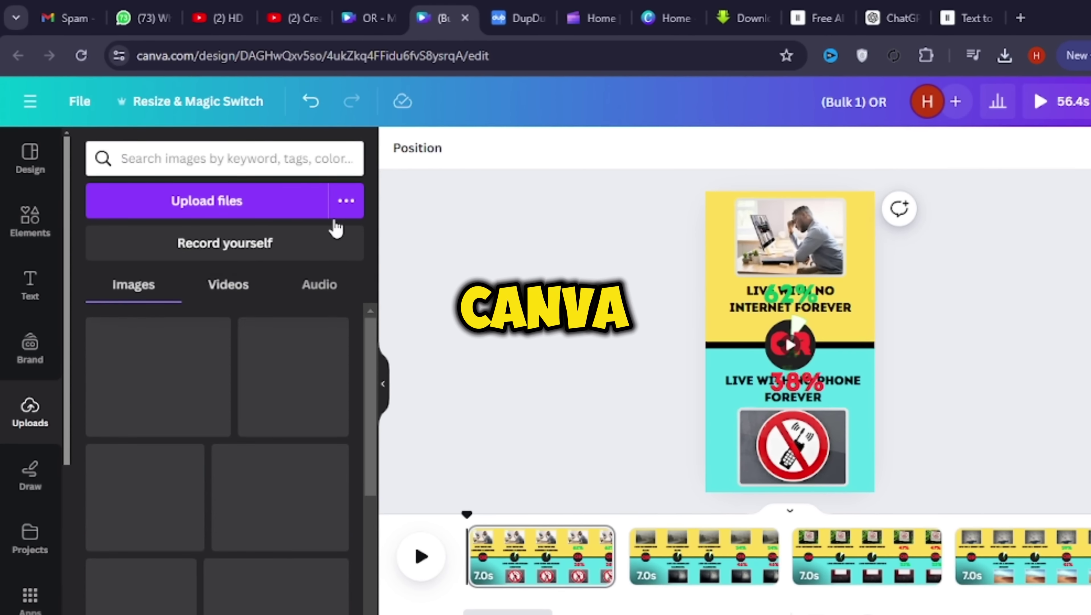
Step: Upload the voice clips numbered 1 to 8 from the Downloads folder to the Canva design
{"action": "left_click", "coordinate": [249, 204]}
{"action": "left_click", "coordinate": [330, 145]}
{"action": "left_click", "coordinate": [400, 146], "text": "ctrl"}
{"action": "left_click", "coordinate": [469, 145], "text": "ctrl"}
{"action": "left_click", "coordinate": [539, 145], "text": "ctrl"}
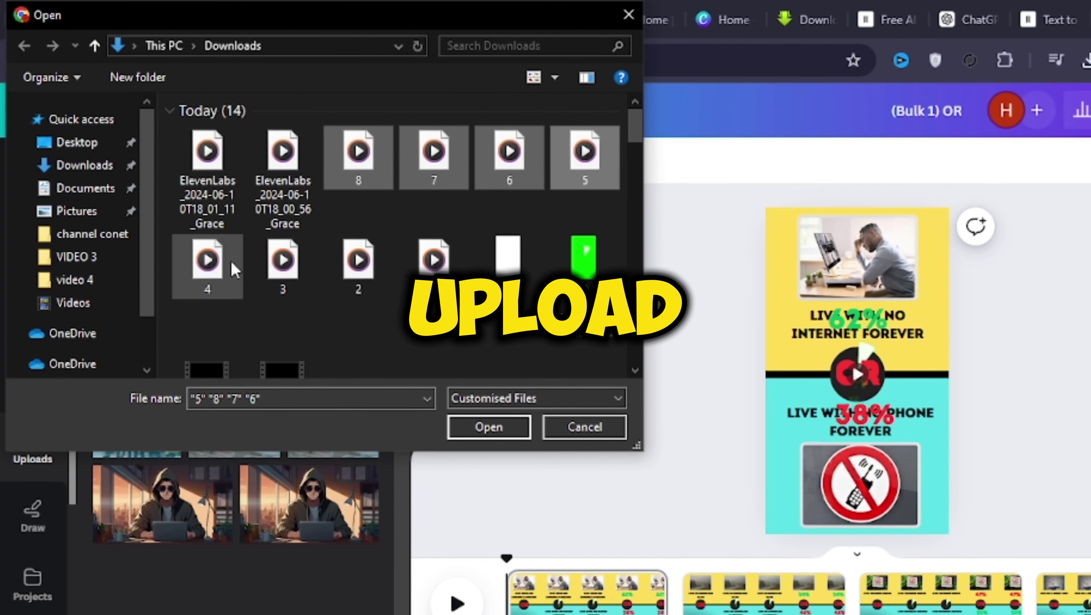
{"action": "left_click", "coordinate": [434, 259], "text": "shift"}
{"action": "left_click", "coordinate": [489, 427]}
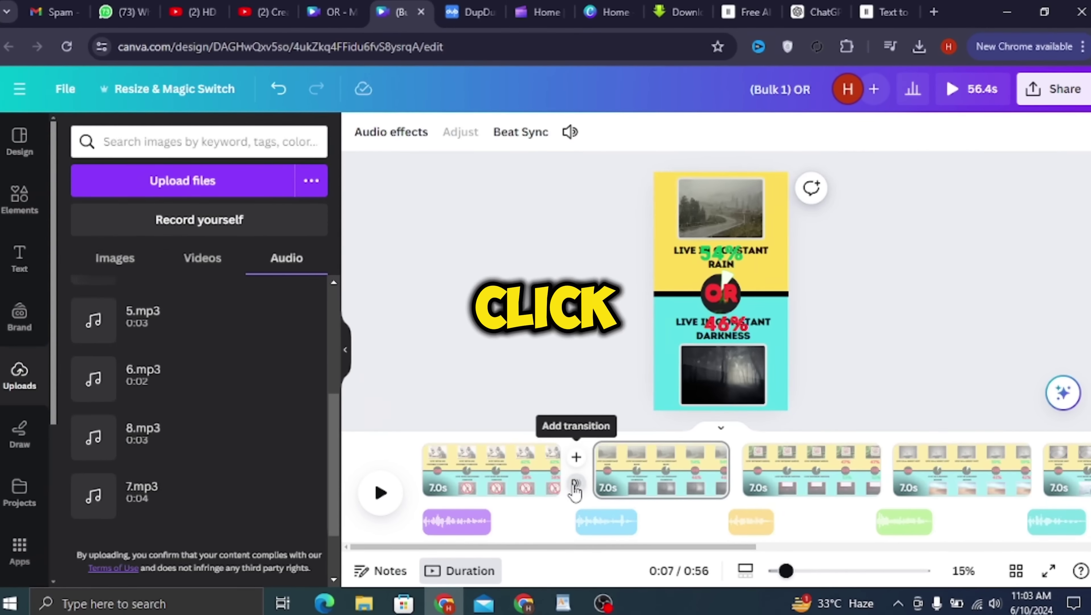
Step: Add a Match & Move transition between the first two pages and apply it between all pages
{"action": "left_click", "coordinate": [575, 490]}
{"action": "left_click", "coordinate": [78, 428]}
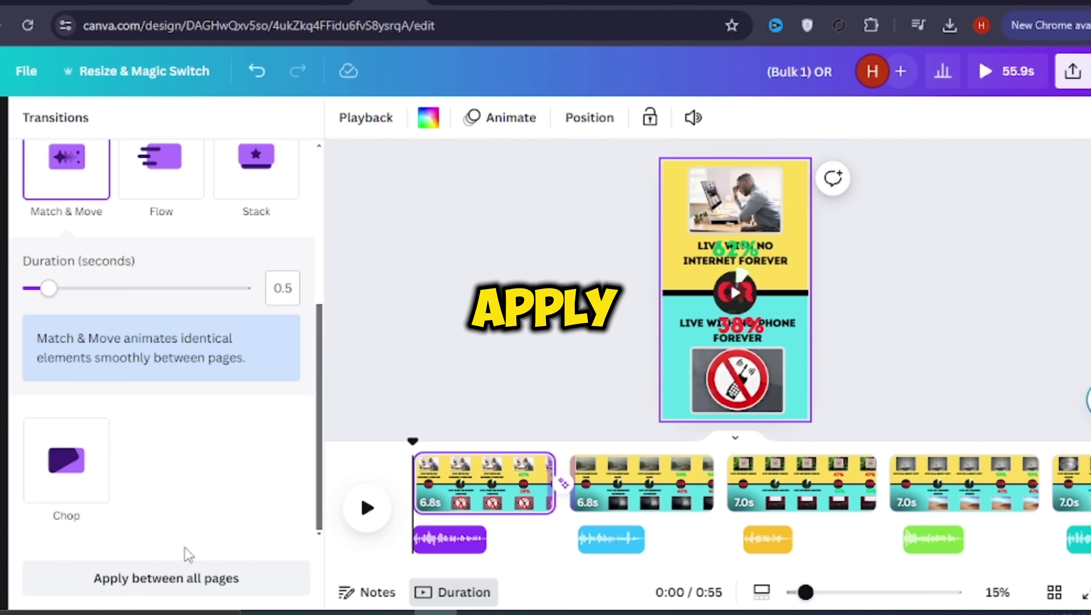
{"action": "left_click", "coordinate": [185, 577]}
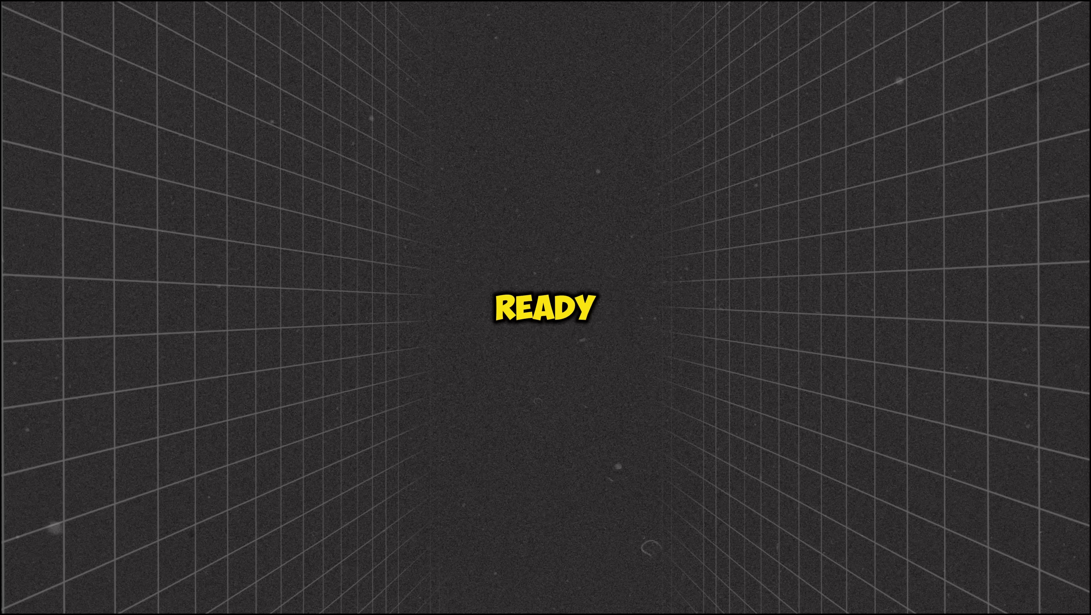